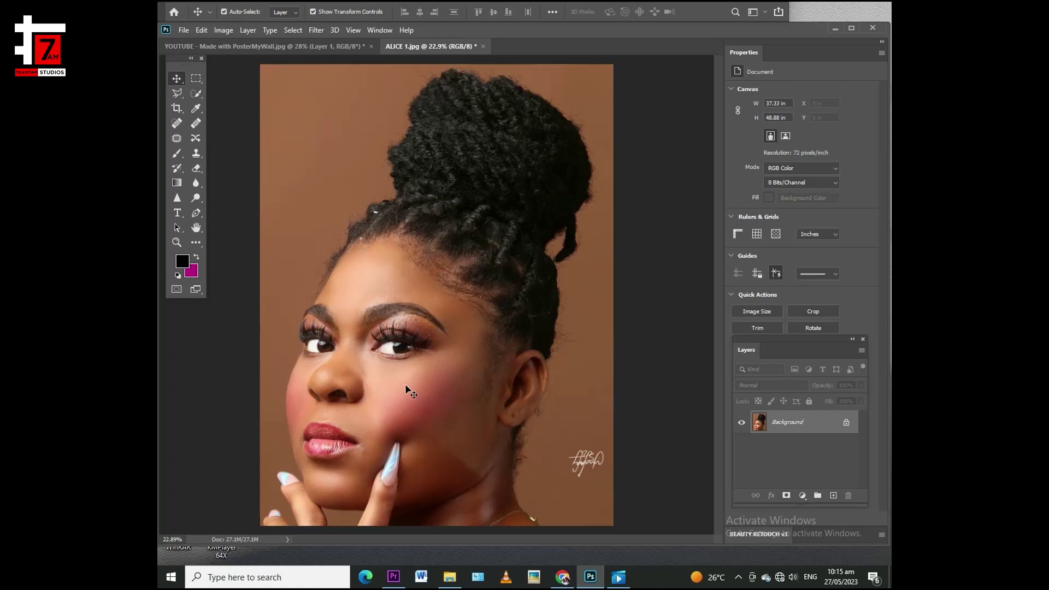
- Examine the skin on the portrait's forehead, cheeks, nose and chin at close range and in the full picture
scroll(406, 387, "up", 6)
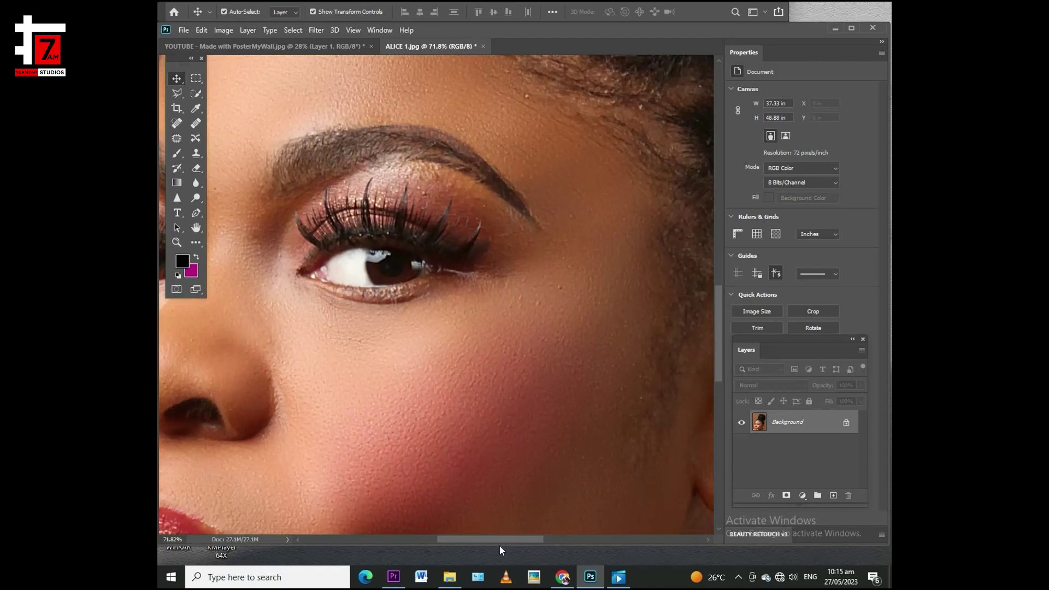
left_click_drag(502, 544, 465, 544)
scroll(457, 457, "down", 3)
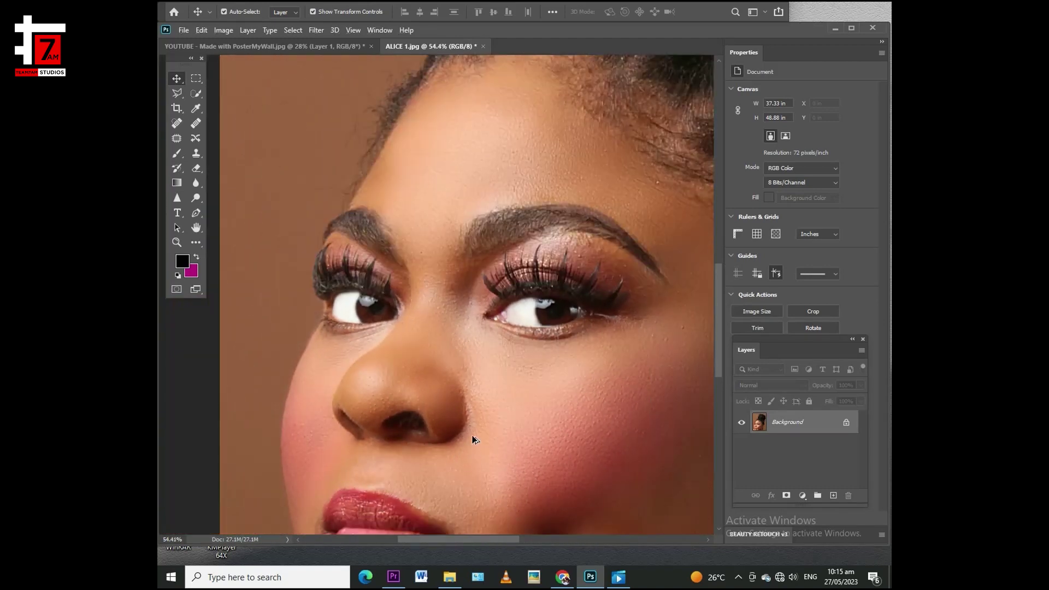
scroll(474, 438, "down", 2)
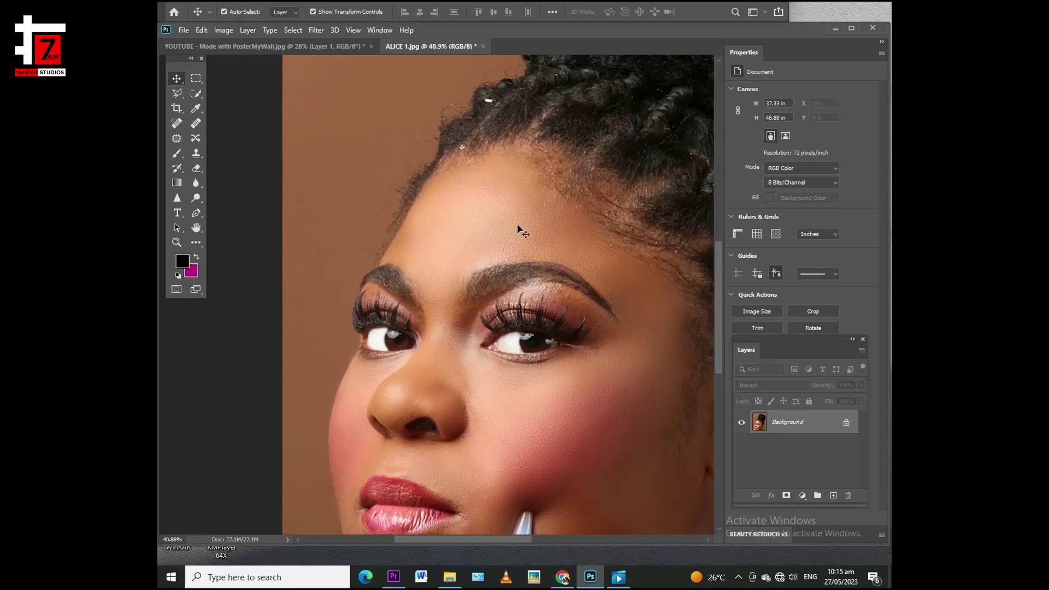
scroll(583, 452, "up", 1)
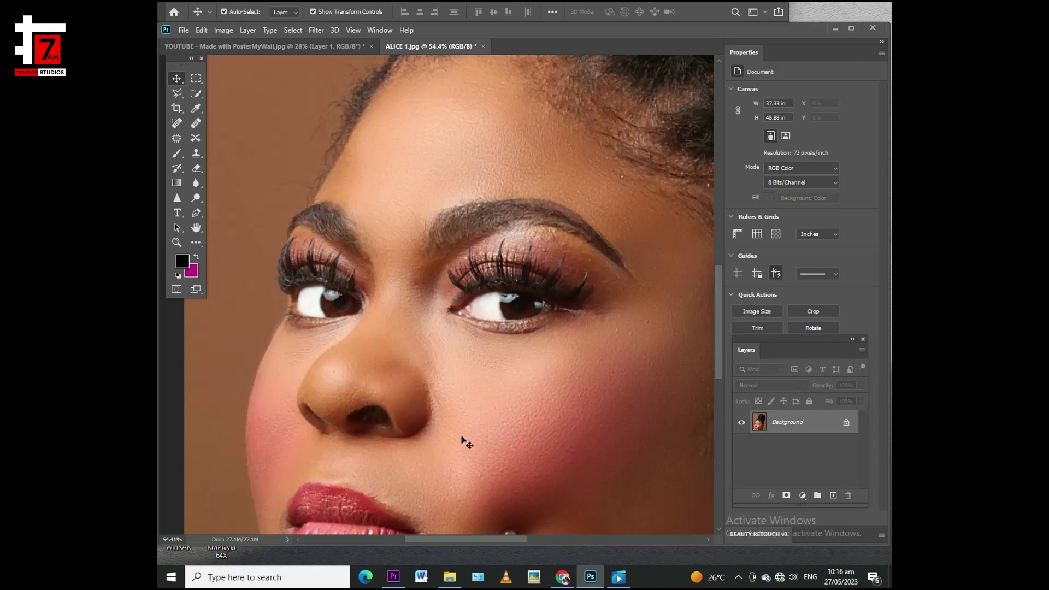
scroll(464, 438, "down", 1)
scroll(528, 446, "up", 2)
scroll(525, 445, "down", 3)
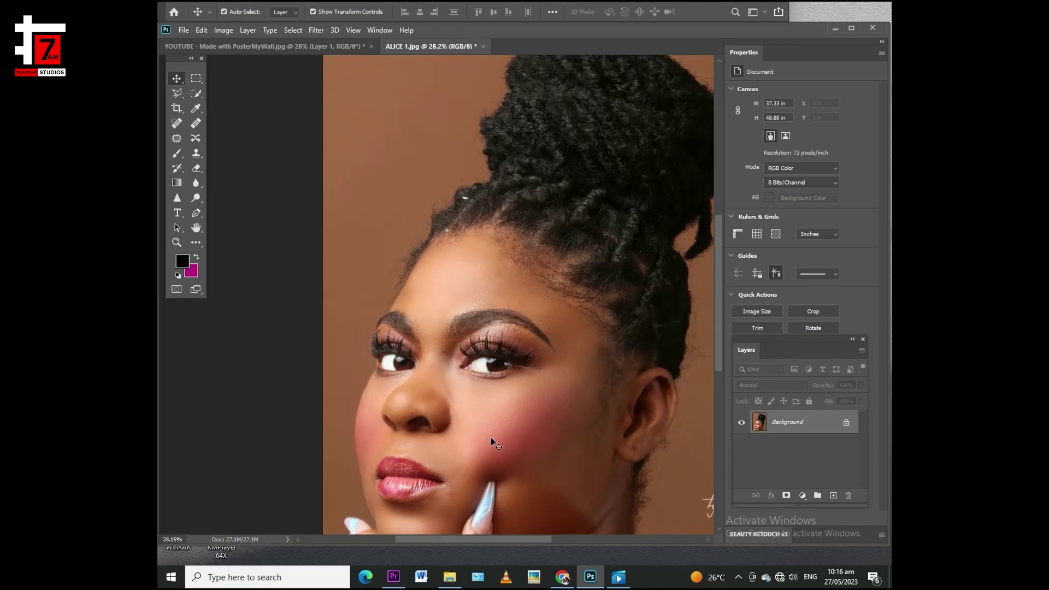
scroll(491, 442, "down", 2)
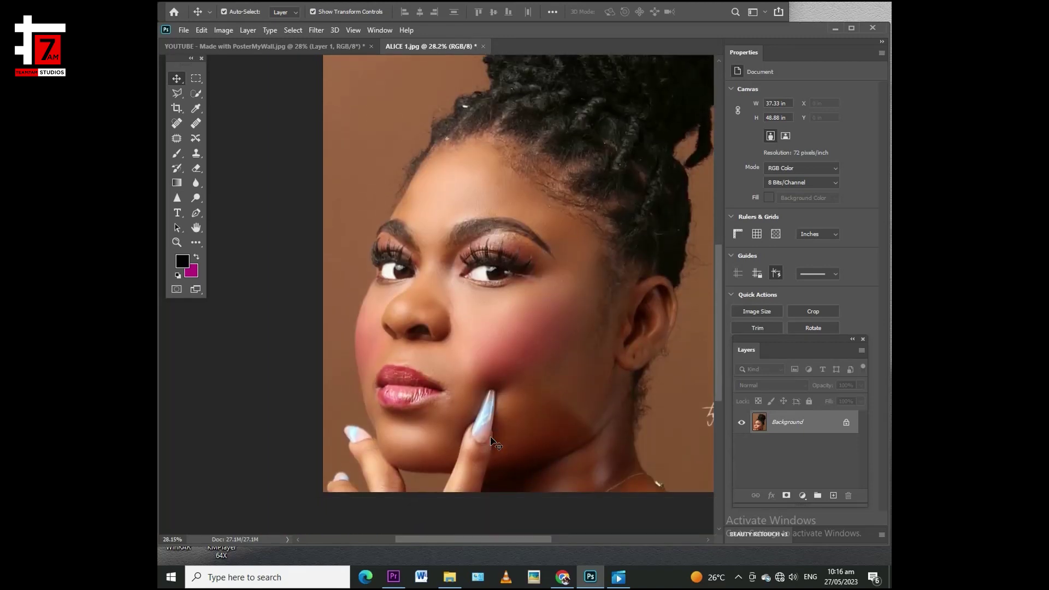
scroll(490, 459, "up", 4)
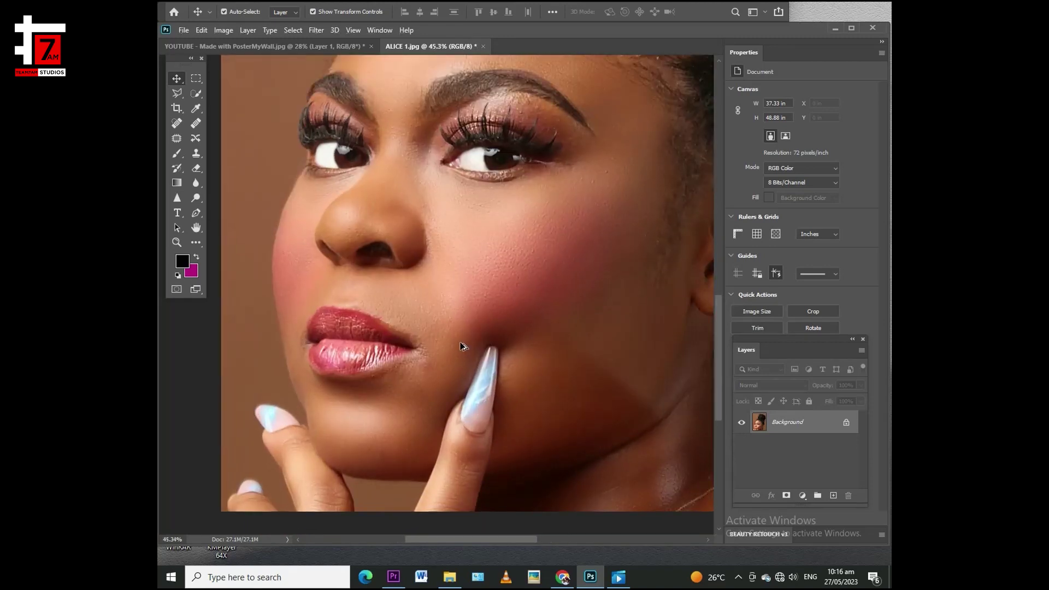
scroll(523, 262, "up", 4)
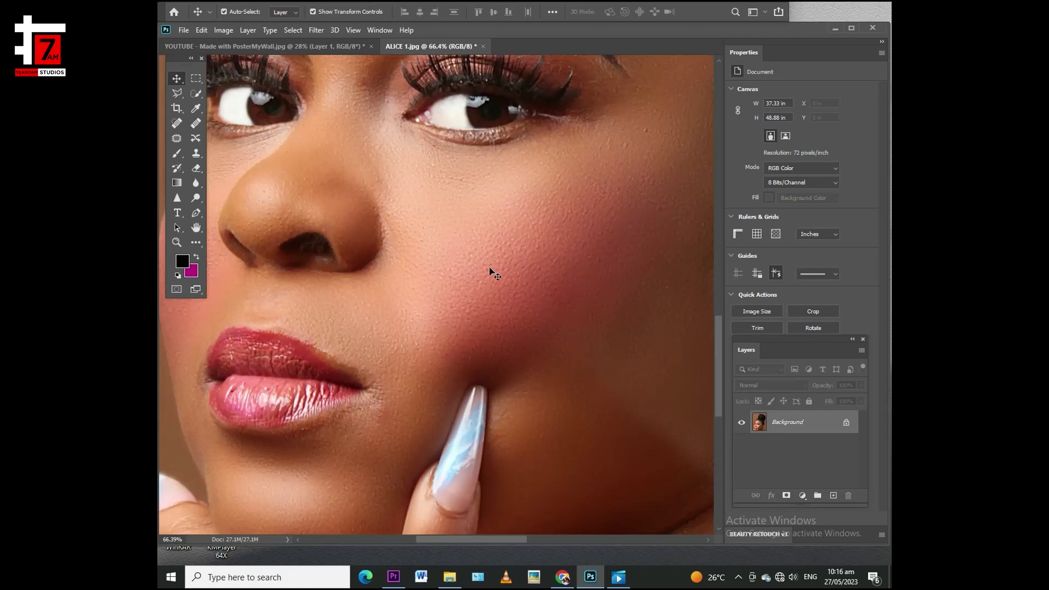
scroll(516, 254, "down", 2)
scroll(428, 313, "down", 2)
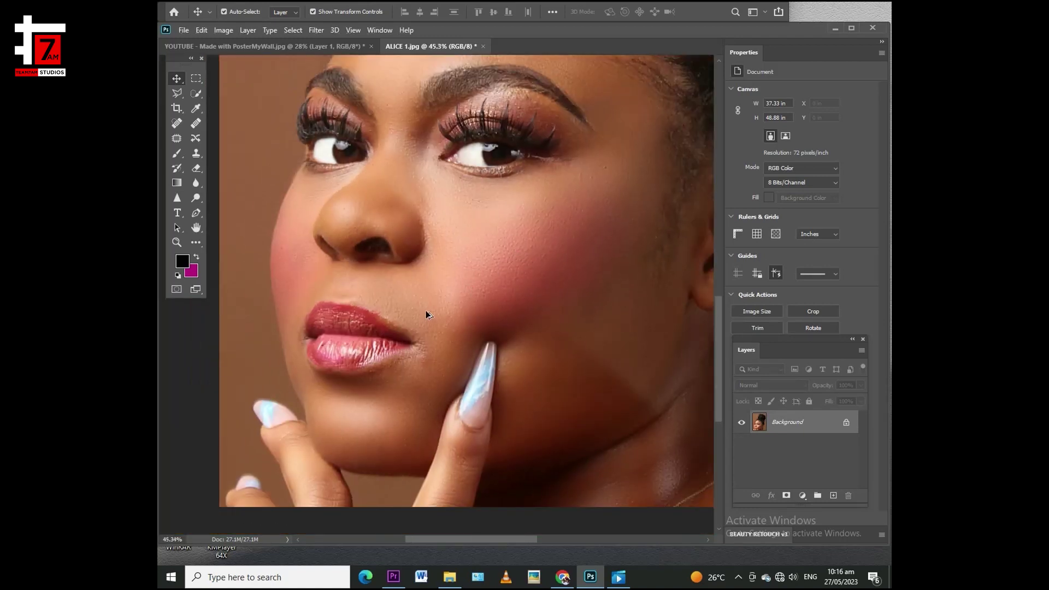
scroll(442, 321, "down", 3)
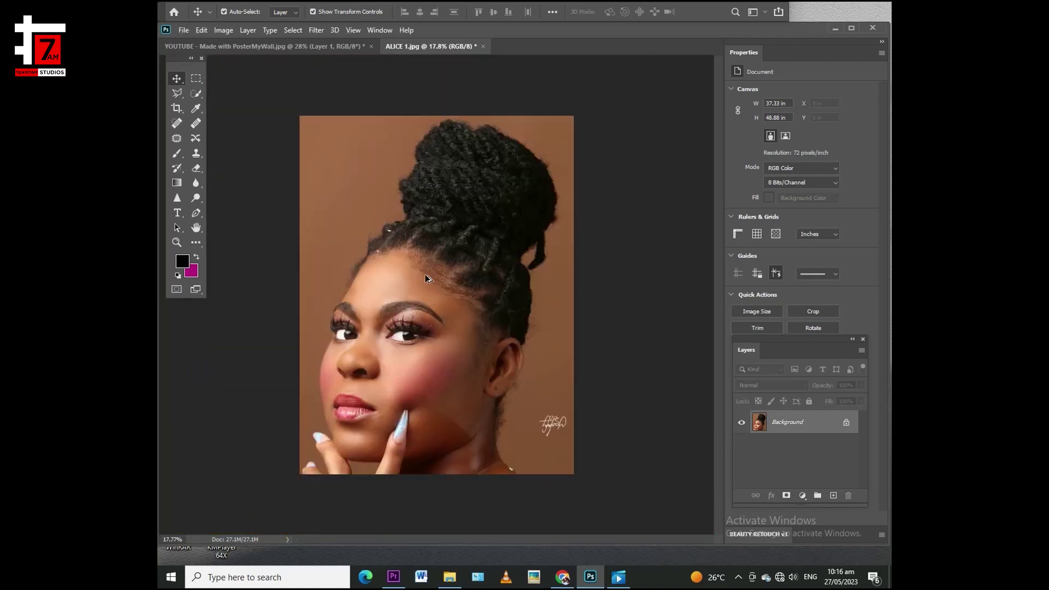
scroll(430, 316, "up", 2)
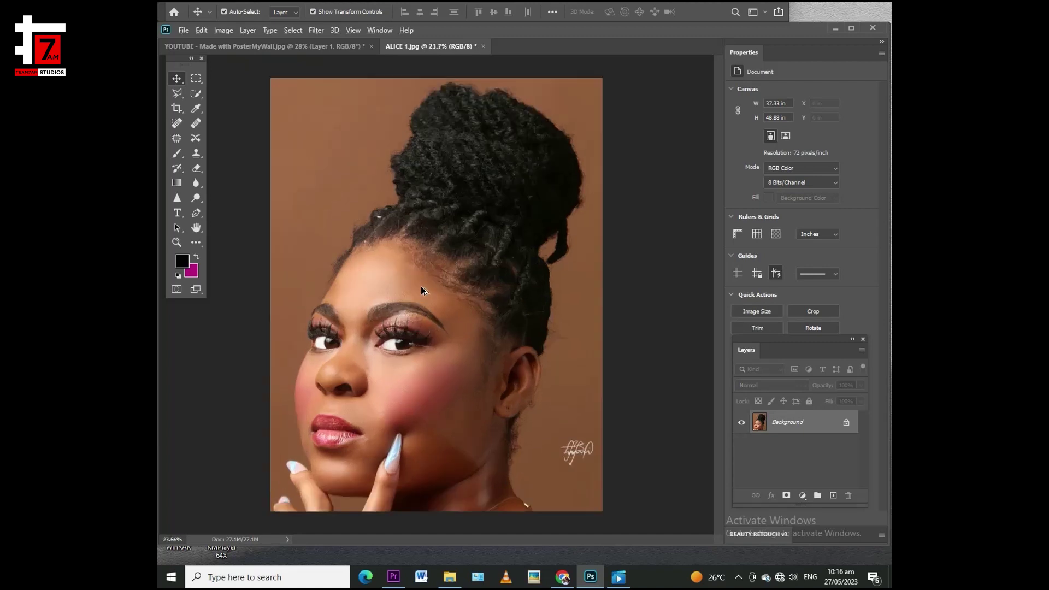
scroll(424, 290, "down", 2)
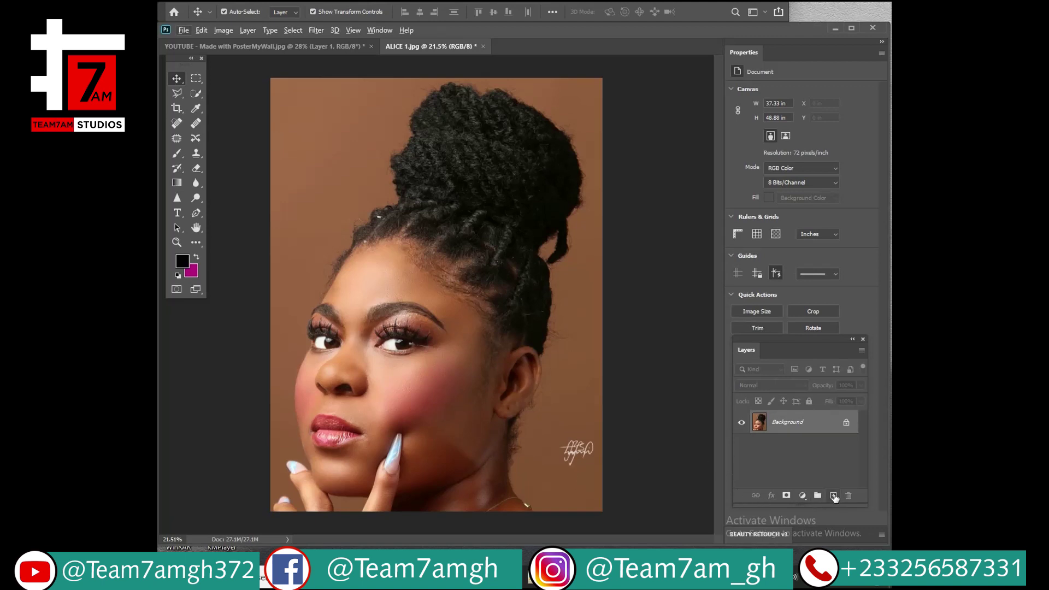
- Add a new empty layer above the Background and name it "skin texture"
left_click(833, 496)
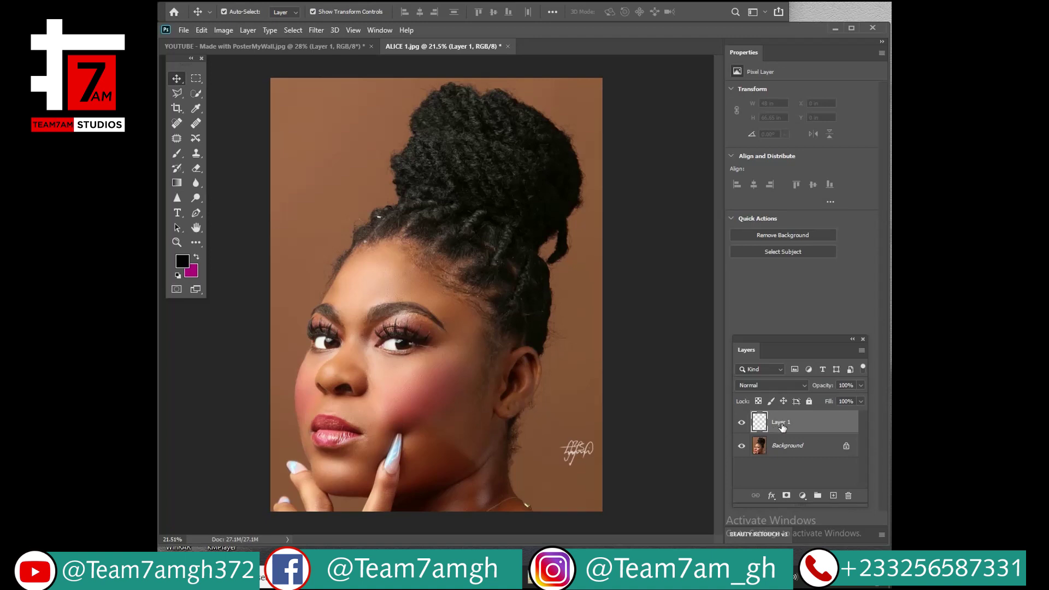
double_click(780, 422)
type("skin texture")
key("Return")
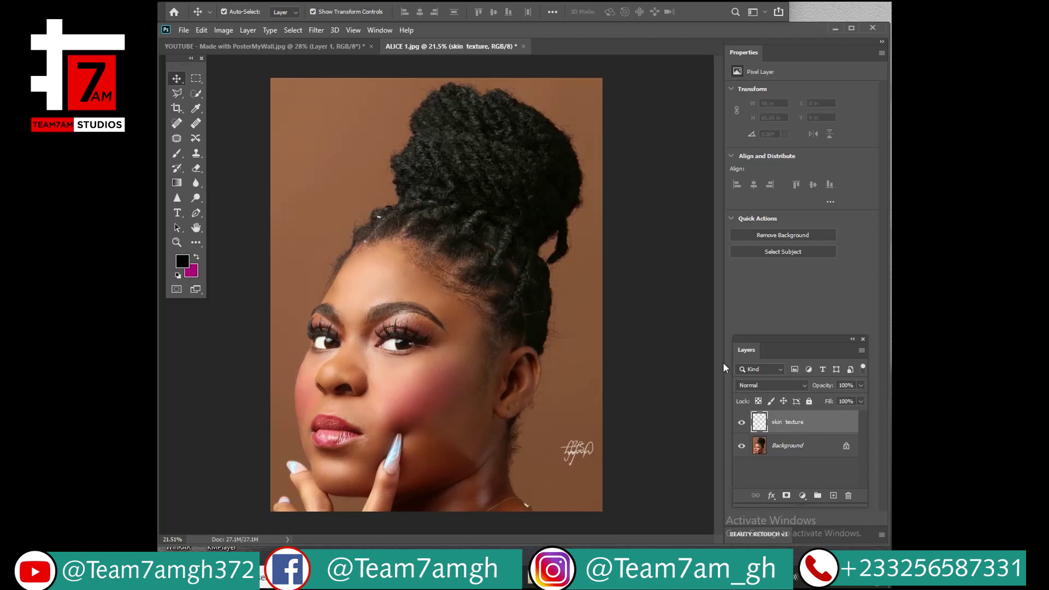
- Fill the skin texture layer with 50% Gray in Normal mode at 100% opacity
left_click(201, 32)
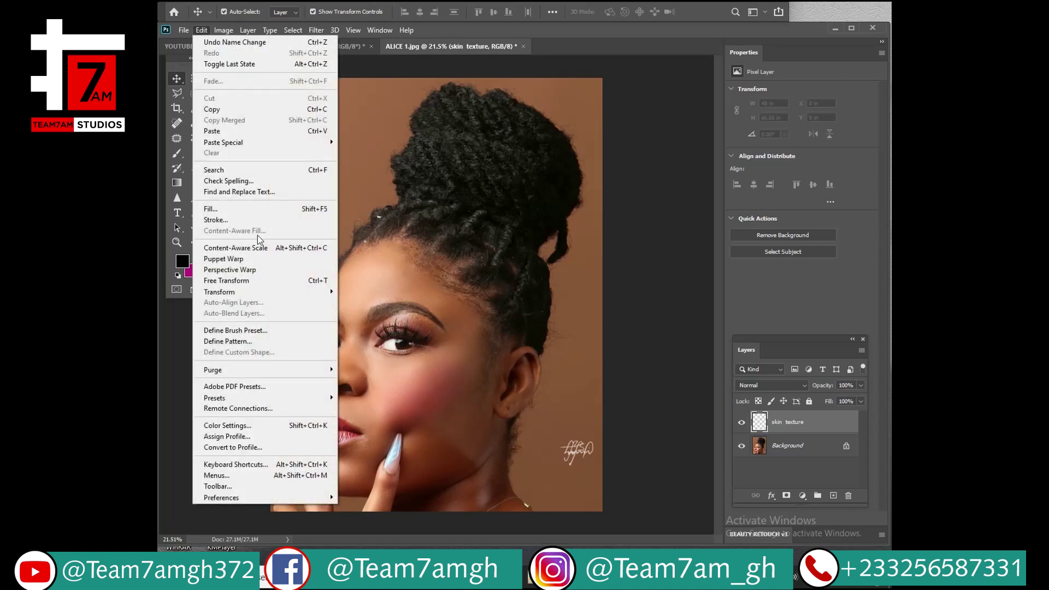
left_click(242, 213)
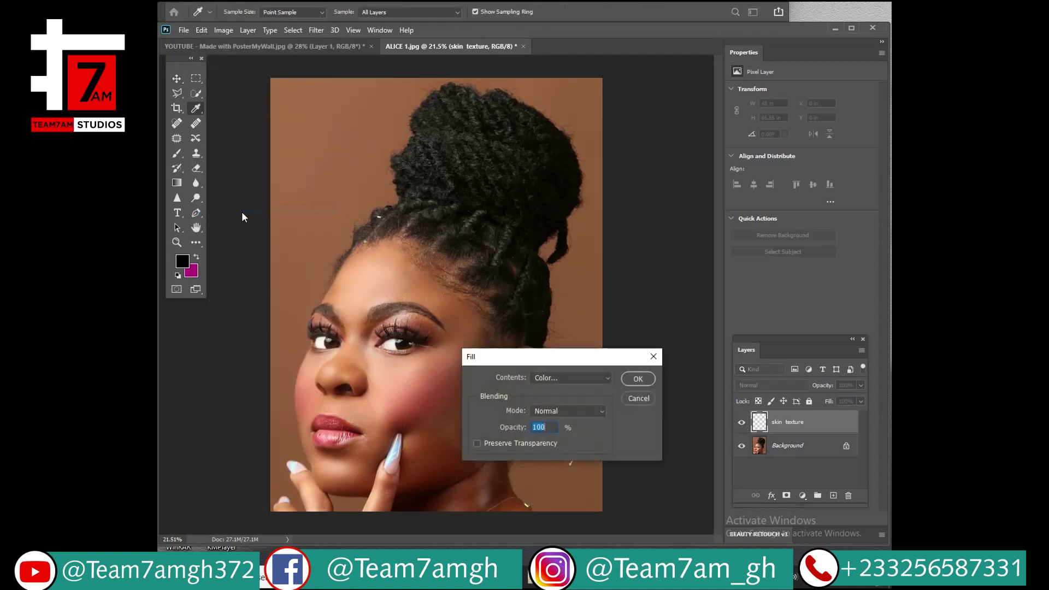
left_click(607, 380)
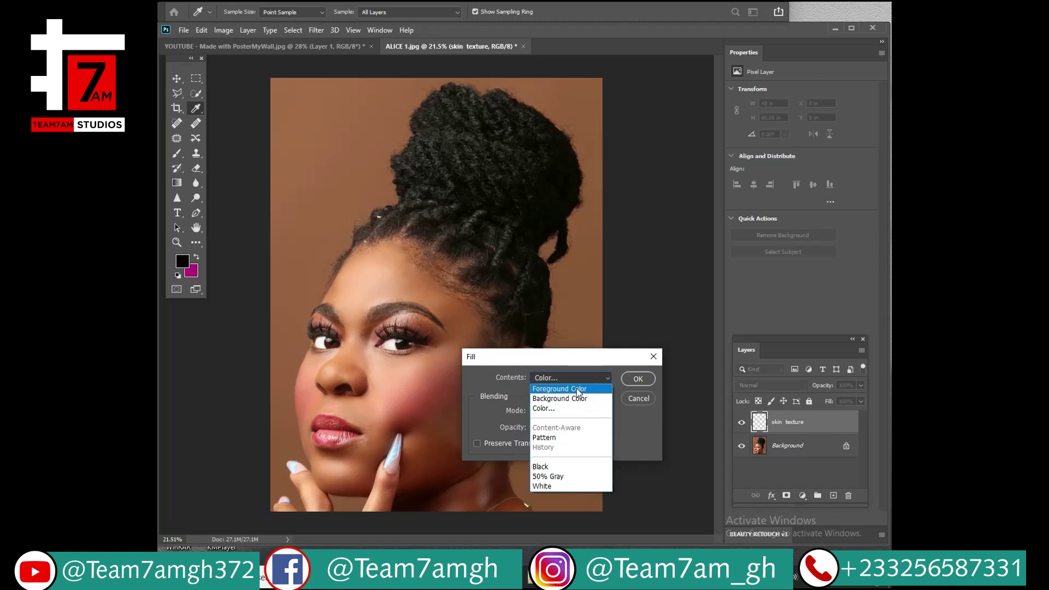
left_click(570, 480)
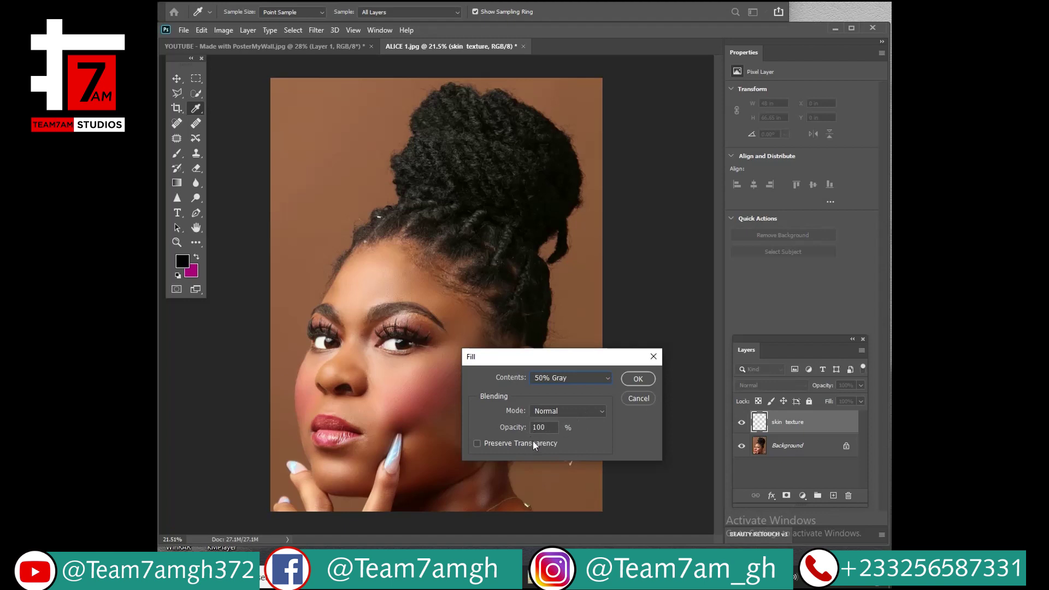
left_click(635, 380)
key("v")
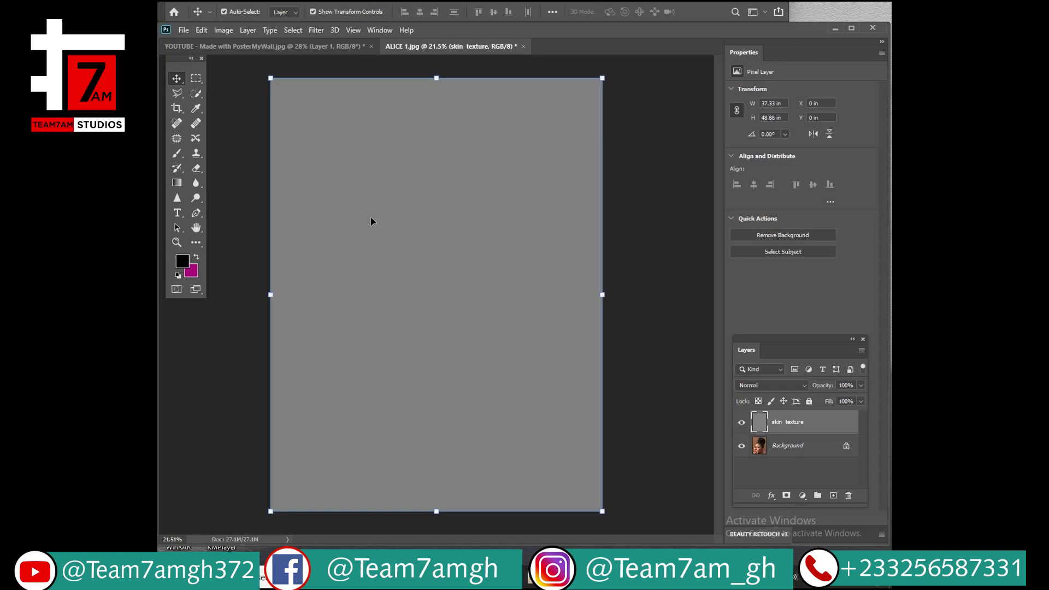
- Open the Texturizer filter from the Filter Gallery for the gray skin texture layer
left_click(315, 31)
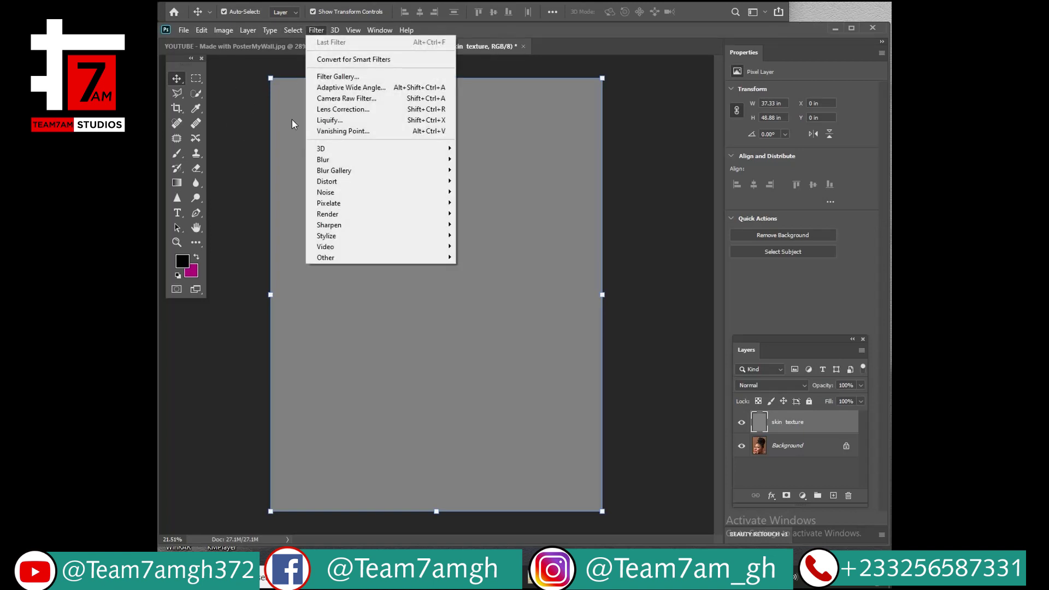
left_click(370, 78)
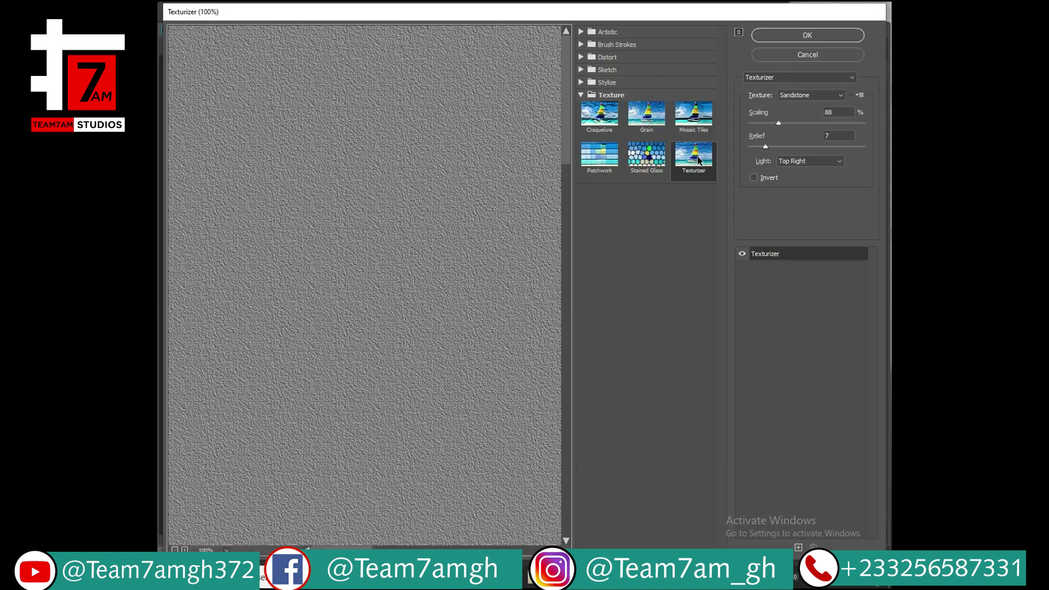
- Preview the Brick, Burlap and Canvas textures in the Texturizer and return to Sandstone
left_click(842, 96)
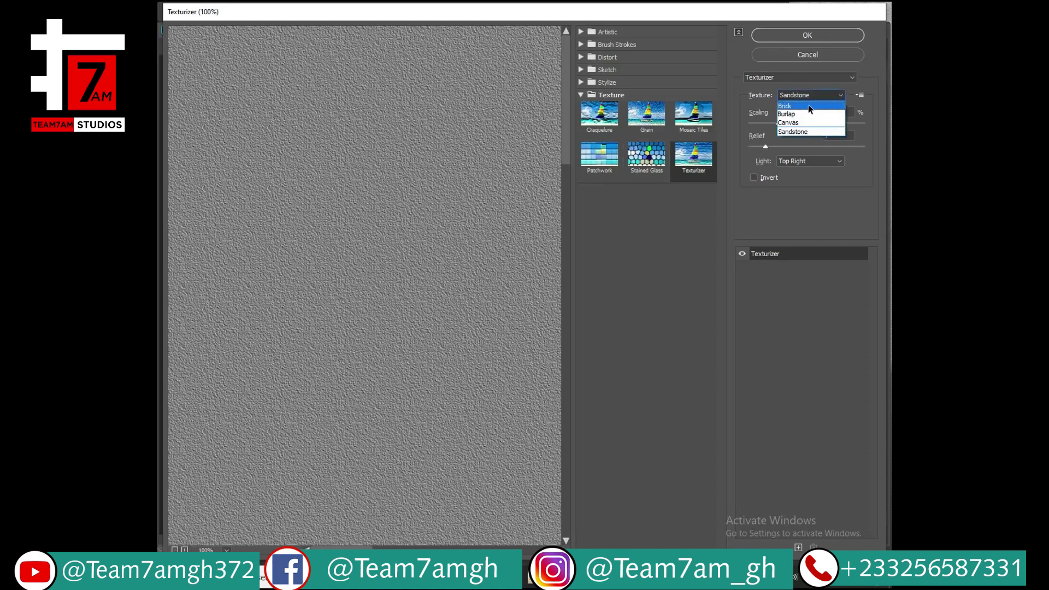
left_click(808, 106)
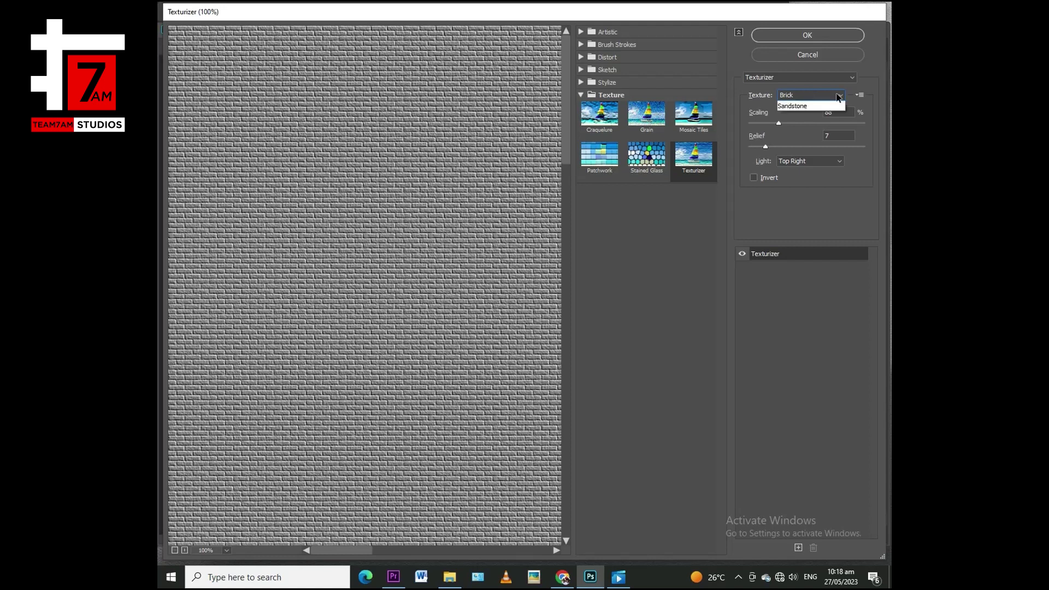
left_click(837, 97)
left_click(817, 115)
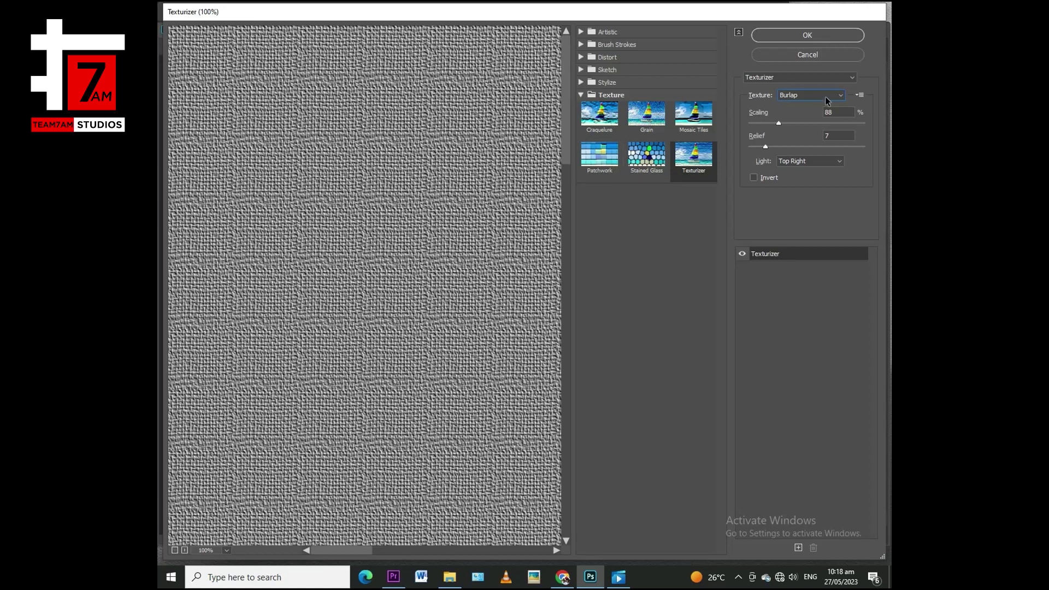
left_click(840, 96)
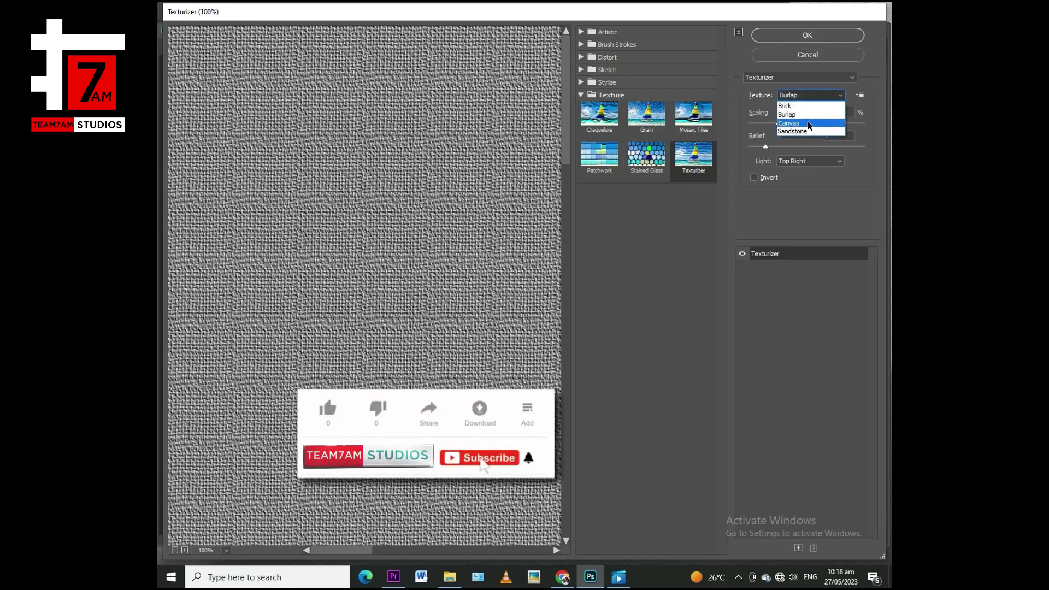
left_click(808, 124)
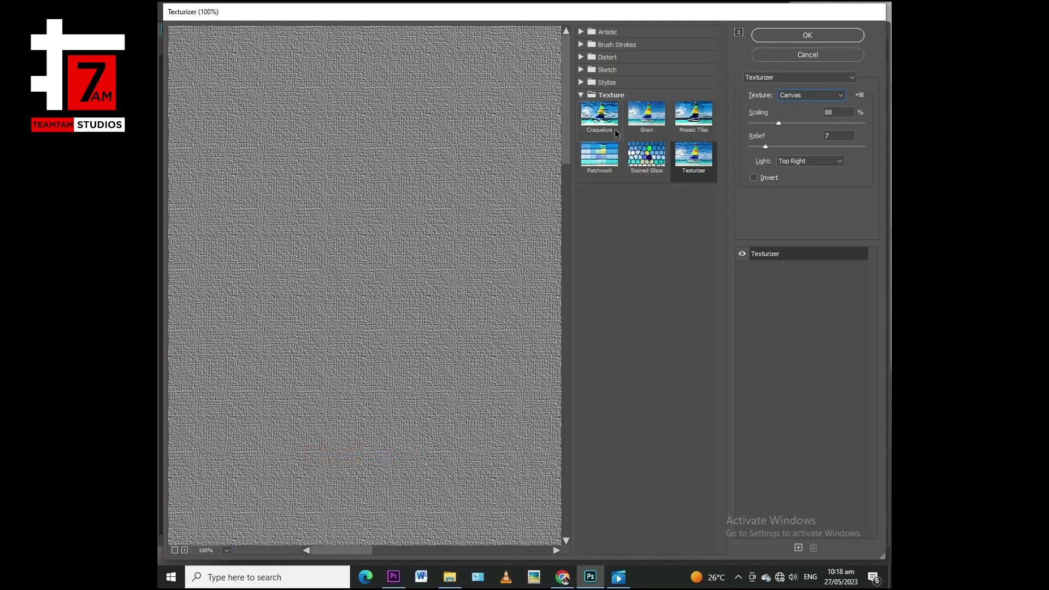
left_click(835, 96)
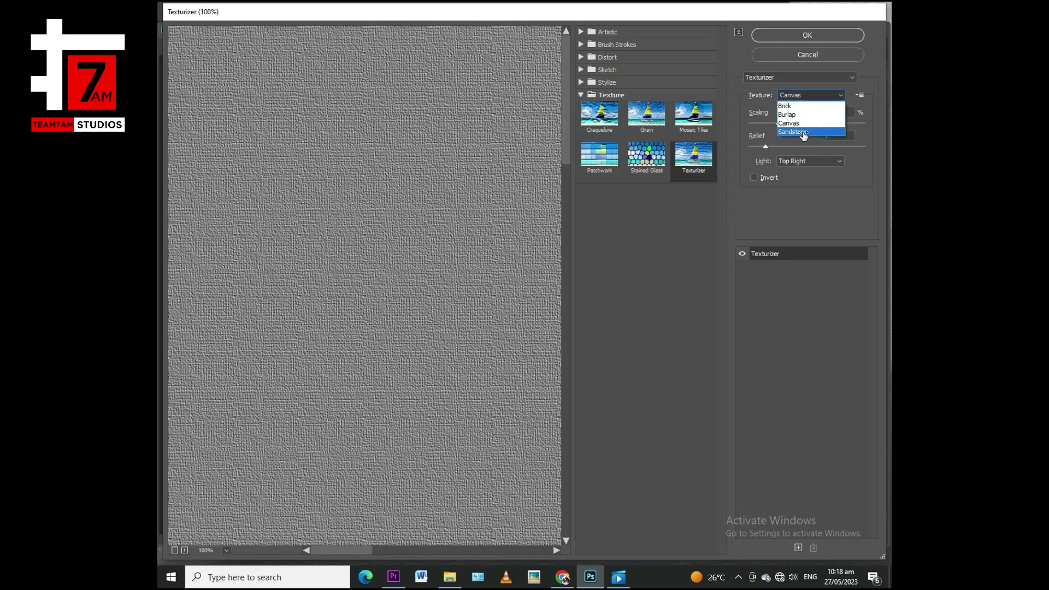
left_click(809, 133)
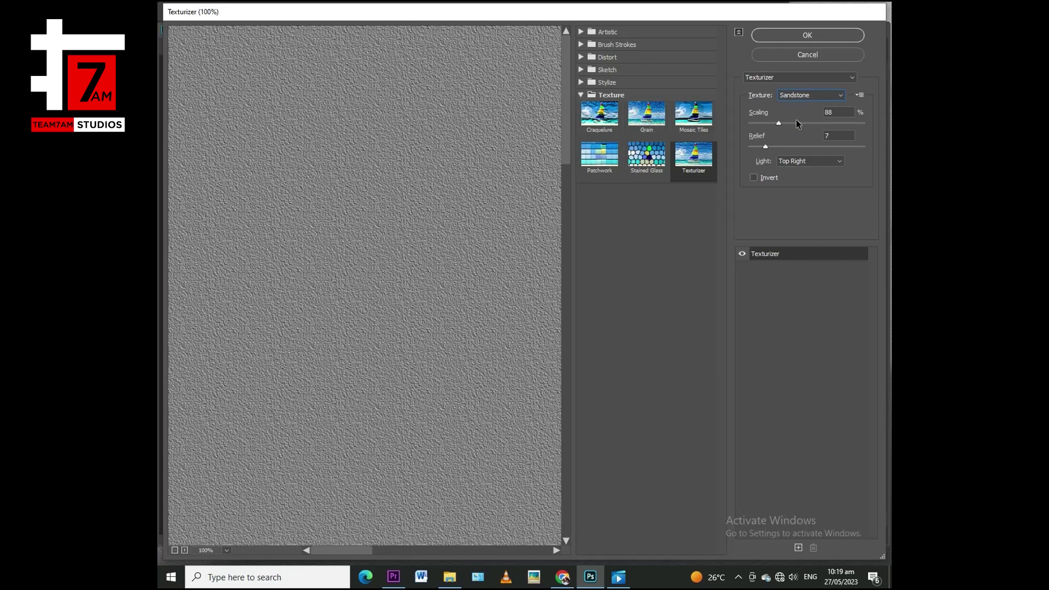
- Set the Sandstone texture's scaling to 115% and its relief to 12
left_click(778, 124)
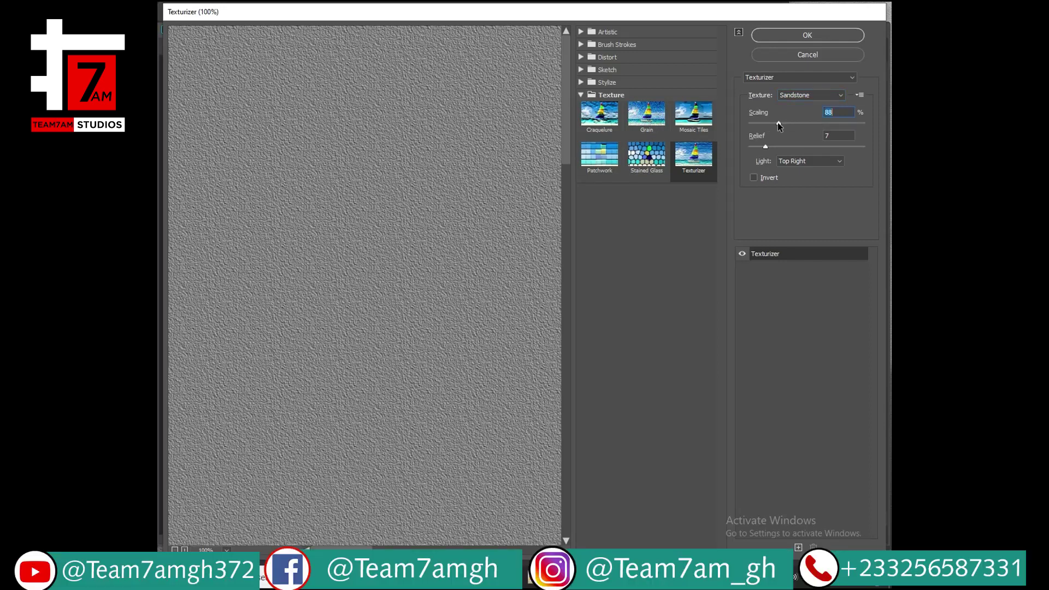
left_click_drag(778, 123, 801, 121)
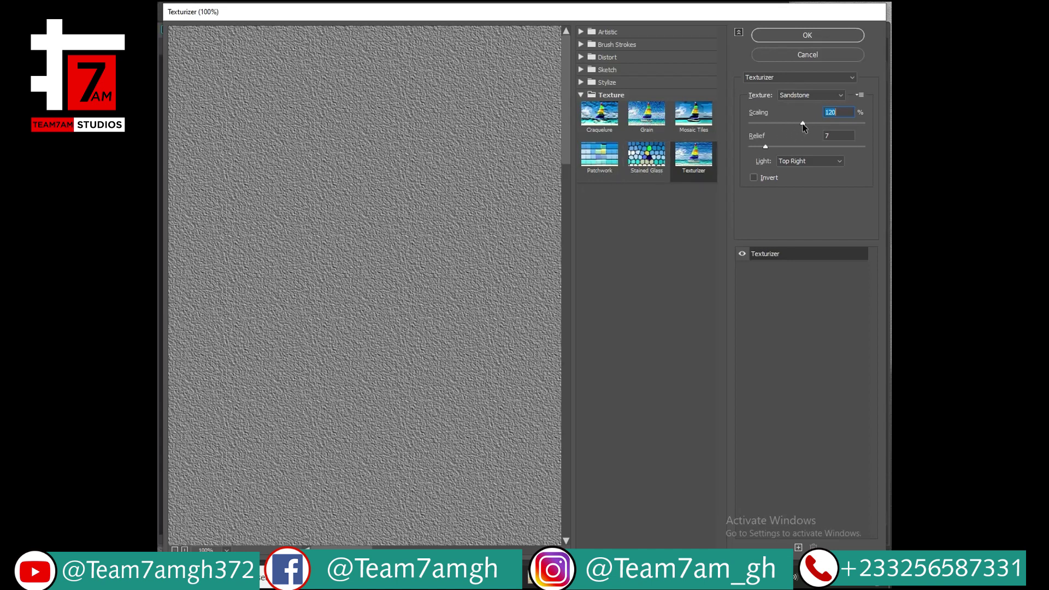
left_click_drag(802, 124, 798, 123)
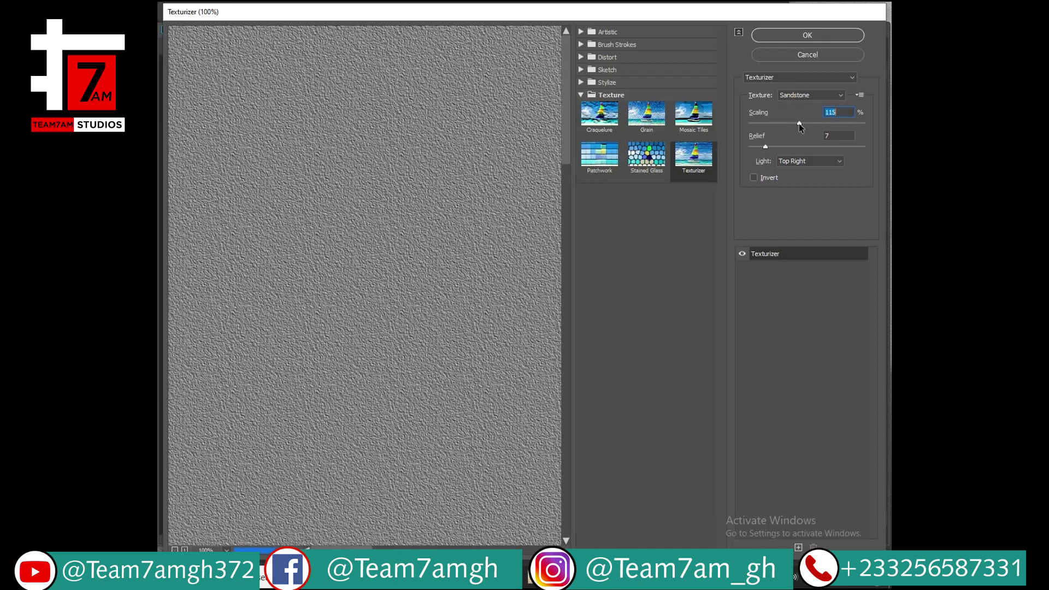
left_click(765, 146)
left_click_drag(765, 146, 776, 143)
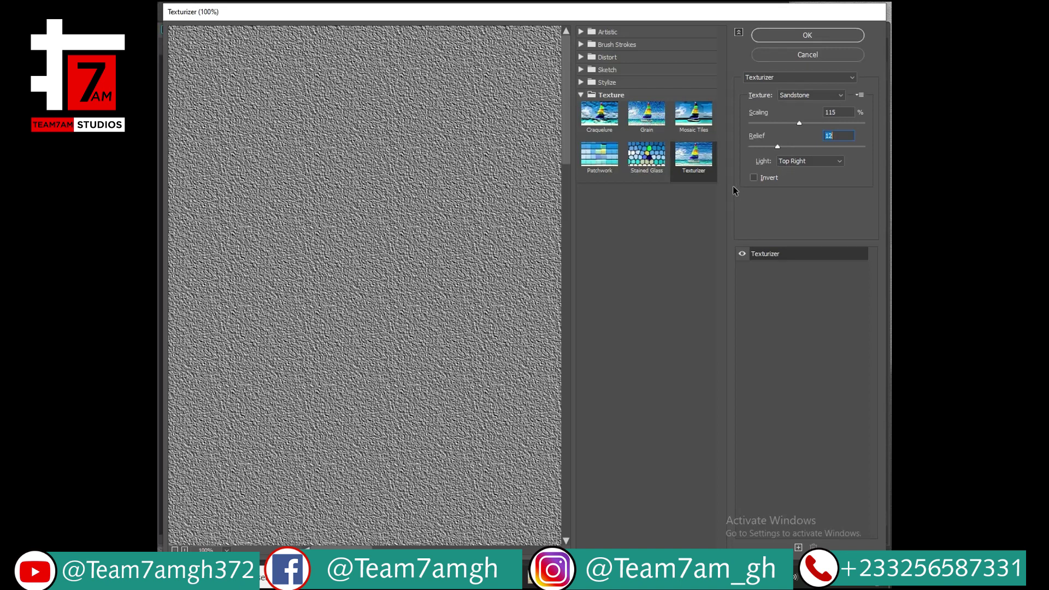
- Set the texture's light direction to Top Left and apply the Texturizer filter to the layer
left_click(839, 163)
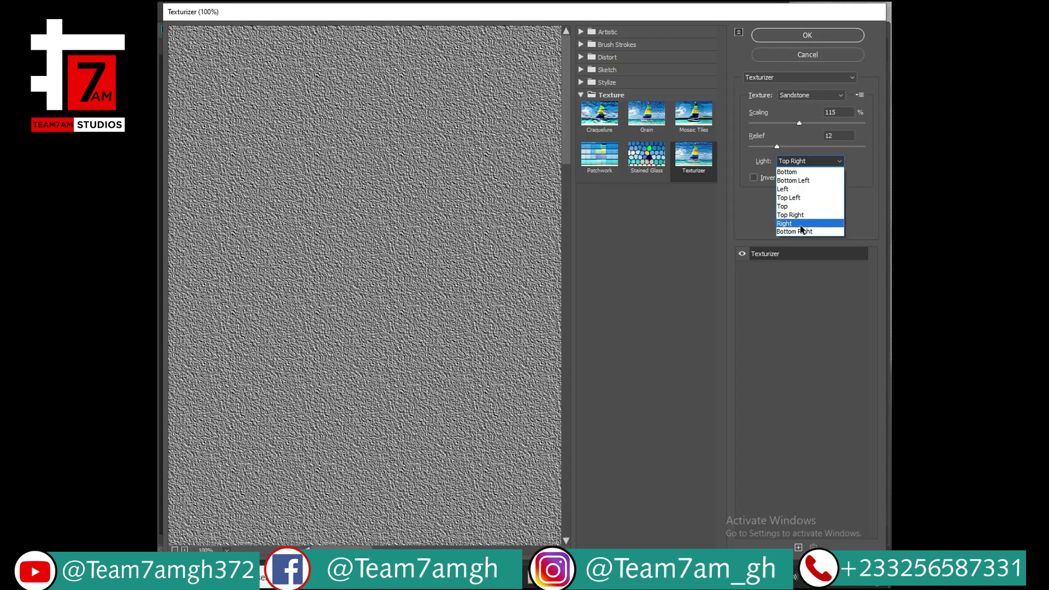
left_click(795, 201)
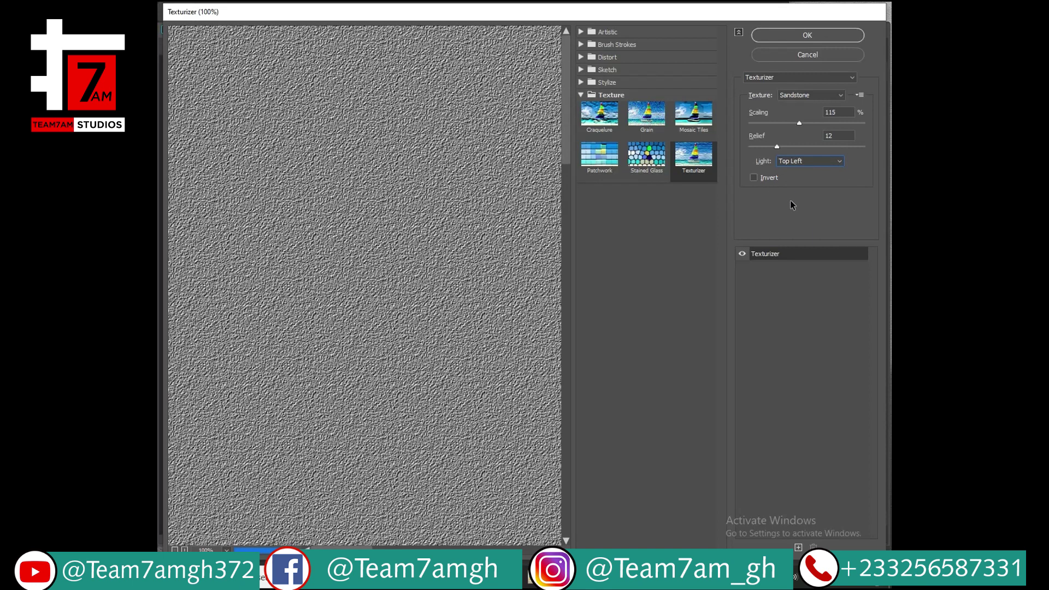
left_click(796, 36)
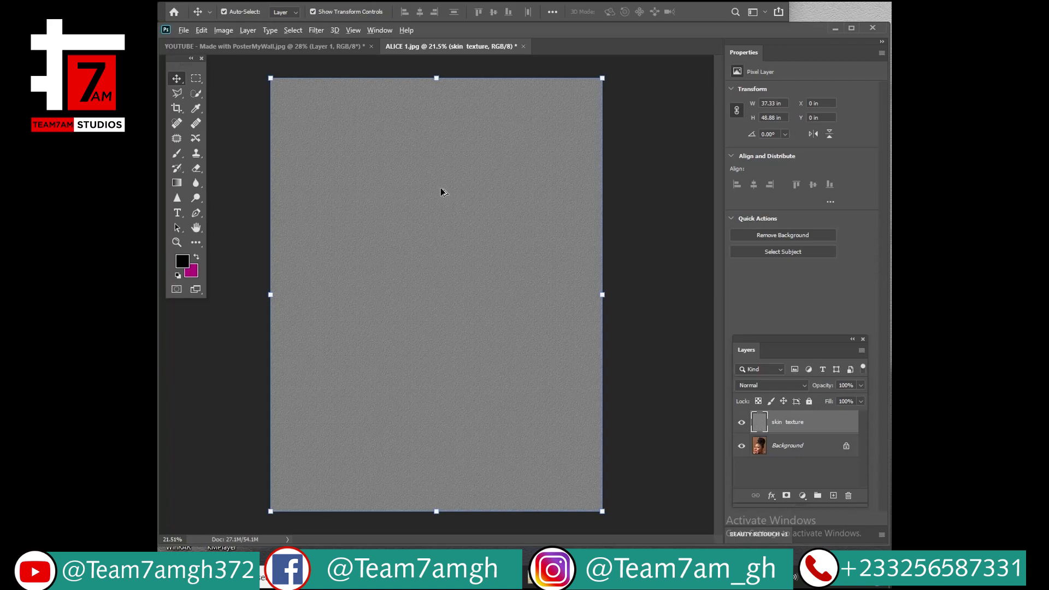
- Set the skin texture layer's blend mode to Linear Light
scroll(443, 169, "up", 3)
scroll(466, 215, "down", 2)
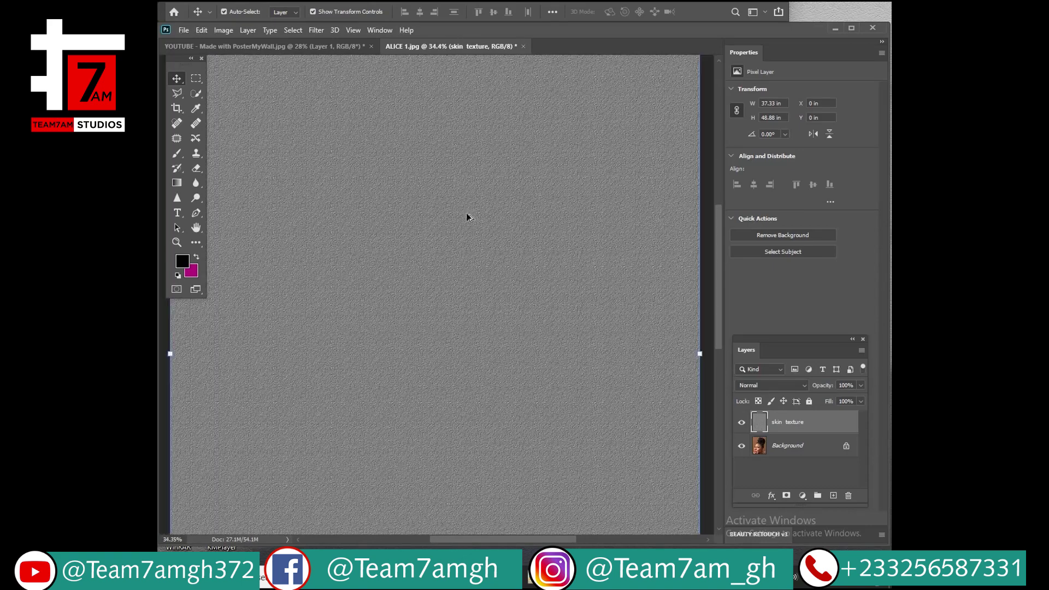
scroll(469, 239, "down", 1)
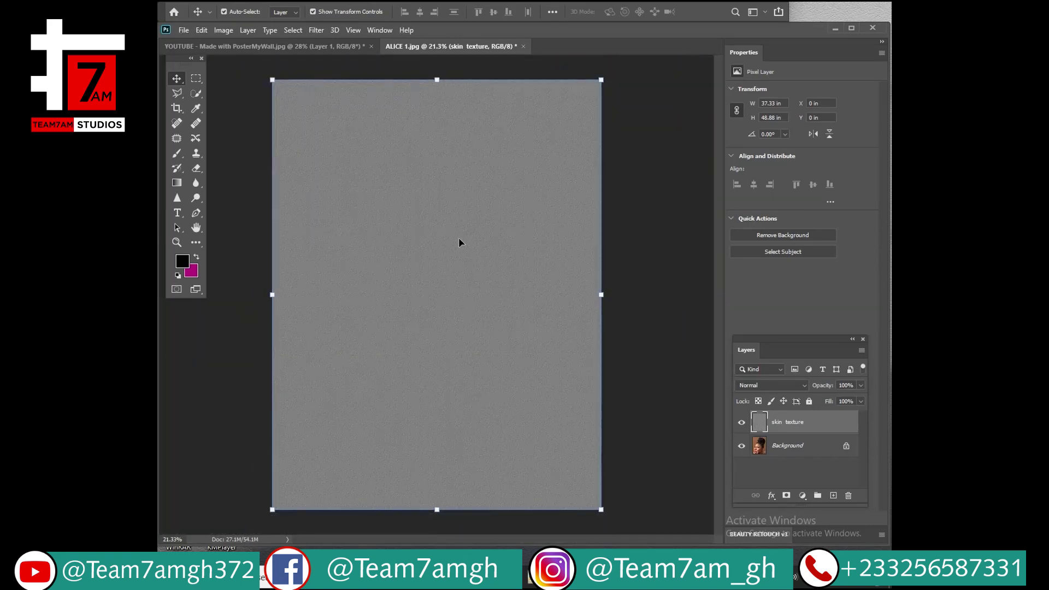
left_click(804, 388)
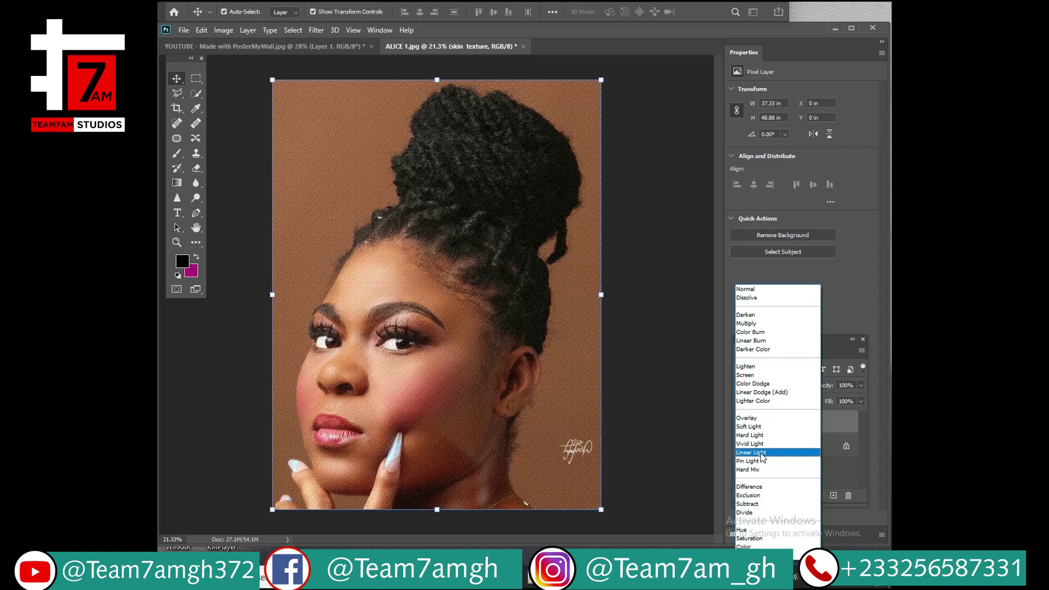
left_click(762, 457)
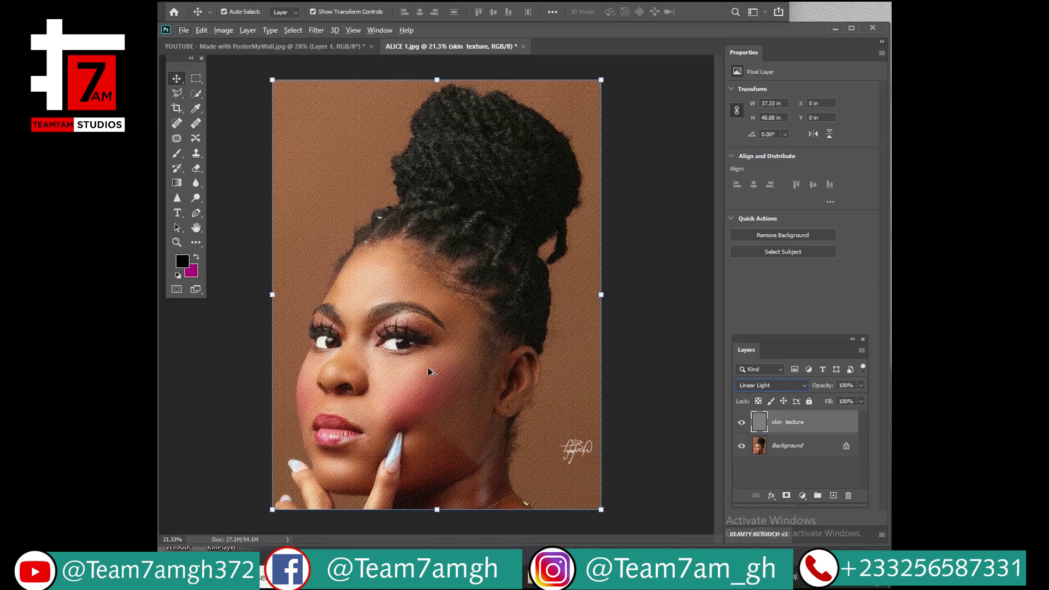
- Examine how the blended texture looks on the face, both close up and across the whole portrait
left_click(778, 445)
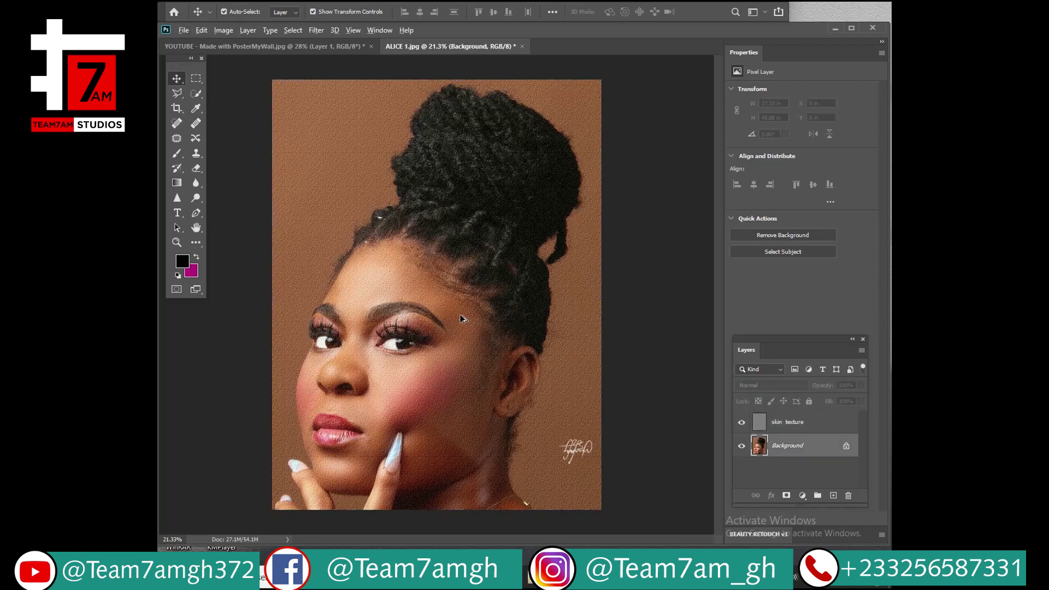
scroll(467, 322, "up", 3)
scroll(442, 351, "up", 1)
scroll(441, 350, "down", 3)
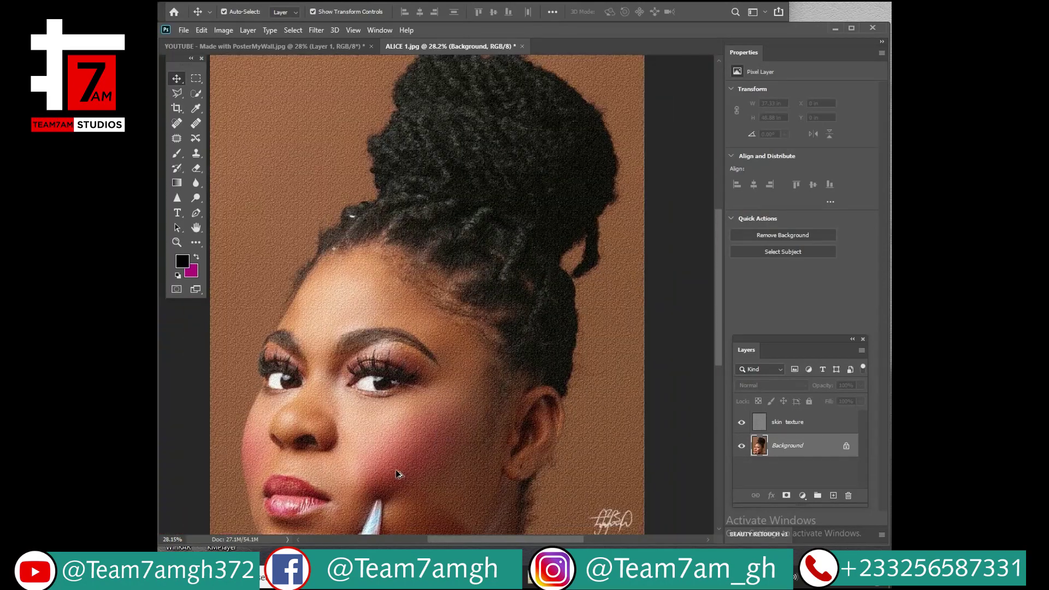
scroll(333, 451, "up", 3)
scroll(332, 450, "down", 2)
scroll(333, 450, "down", 3)
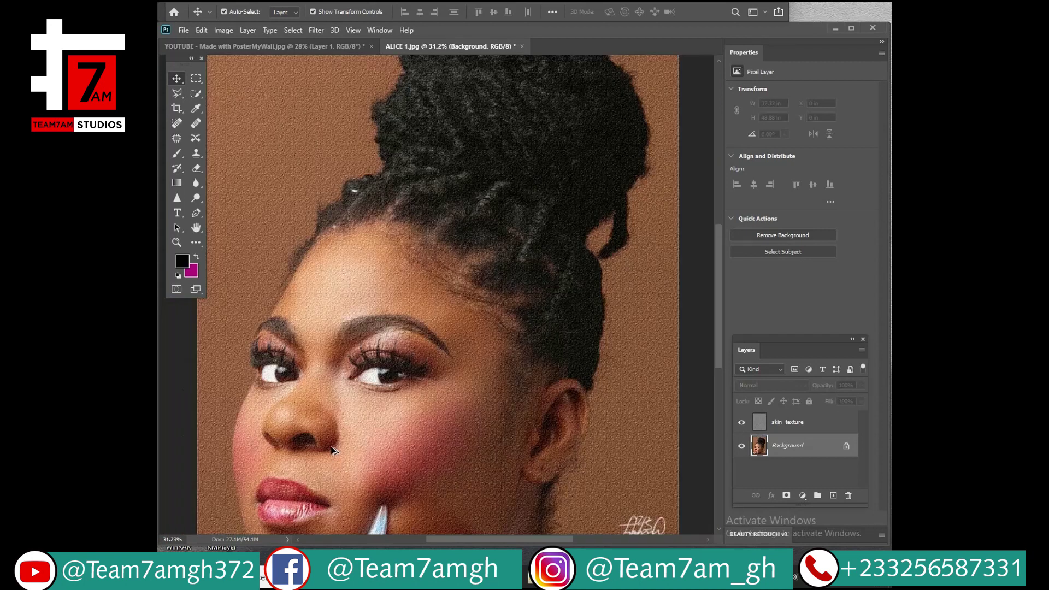
scroll(478, 416, "up", 1)
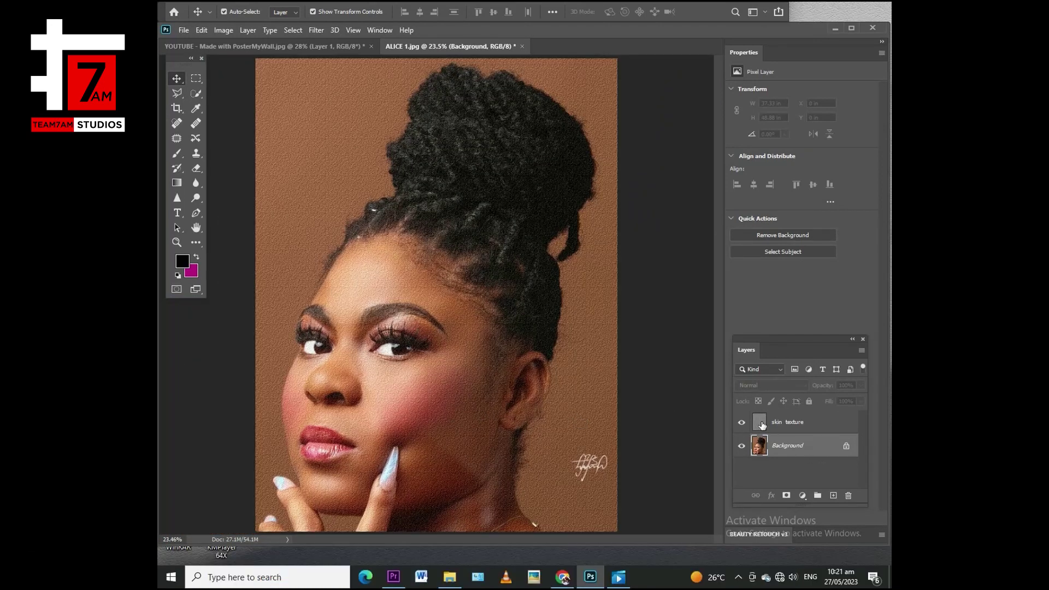
- Soften the skin texture layer with a Gaussian Blur whose radius is reduced to slightly below 2.5 pixels
left_click(760, 426)
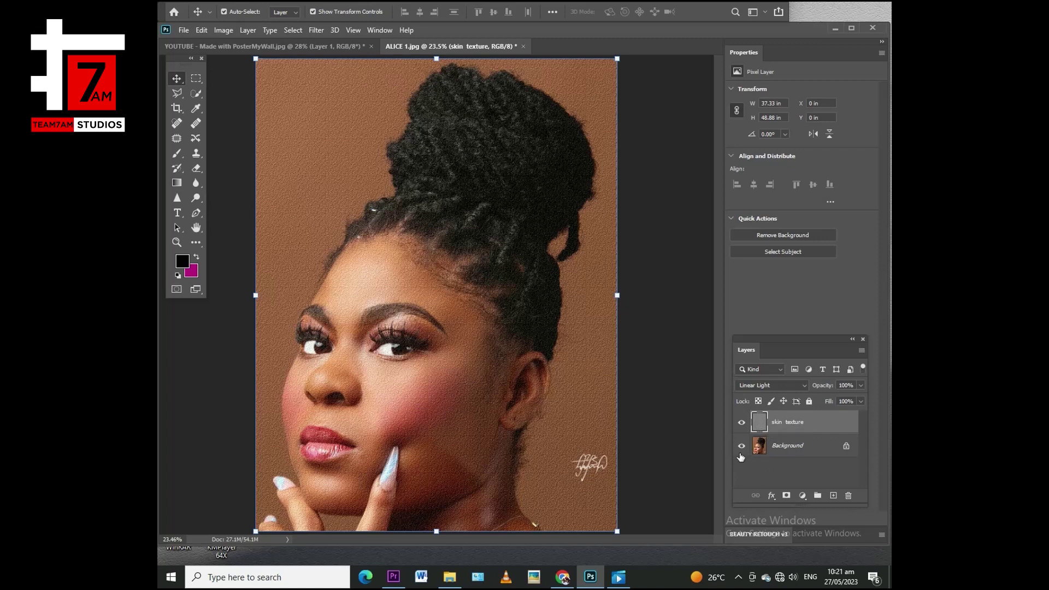
left_click(315, 31)
mouse_move(376, 159)
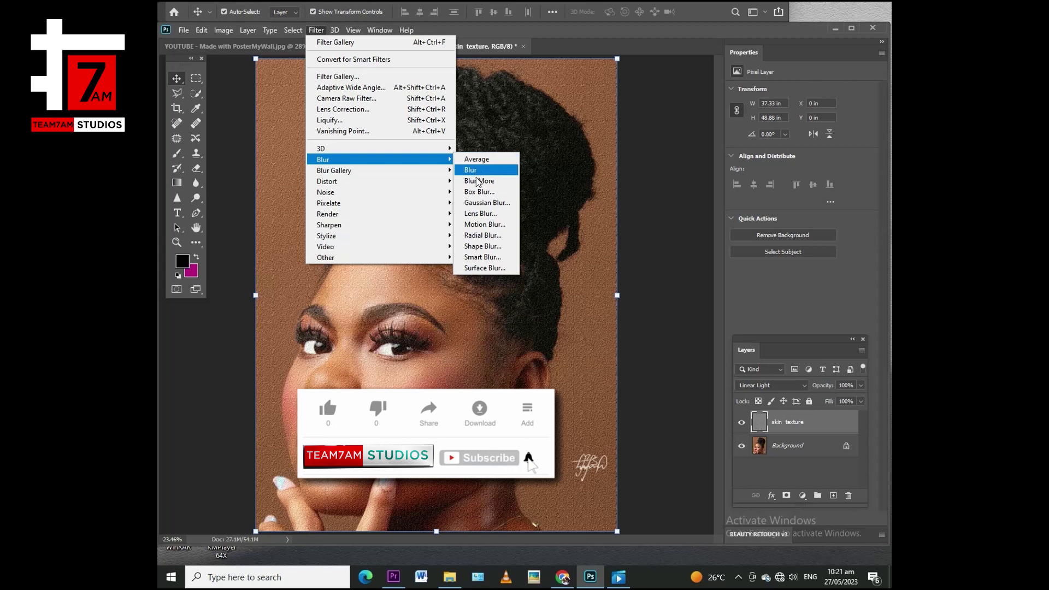
left_click(476, 202)
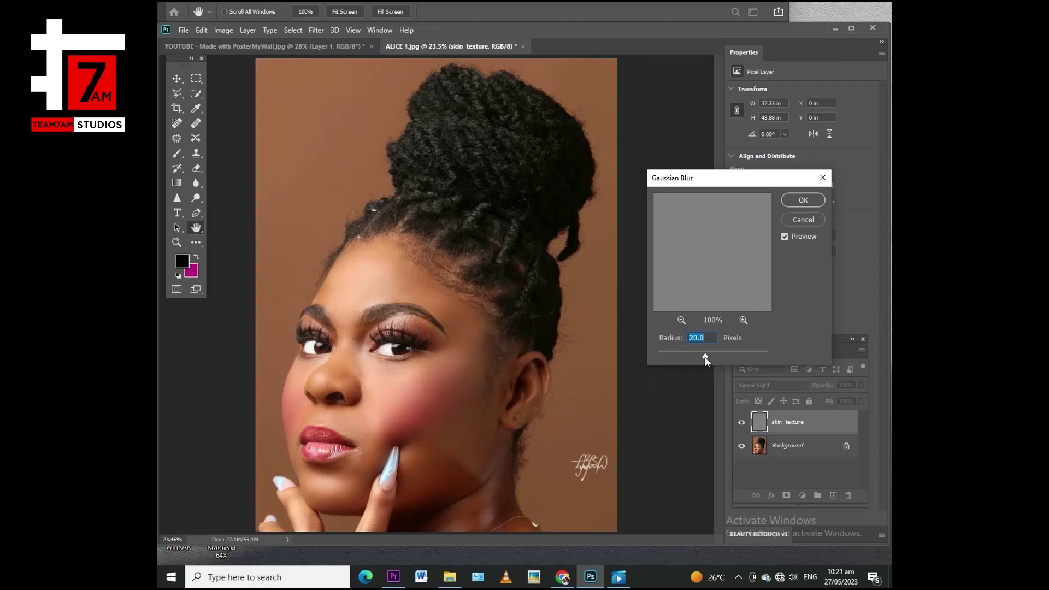
left_click_drag(704, 357, 671, 358)
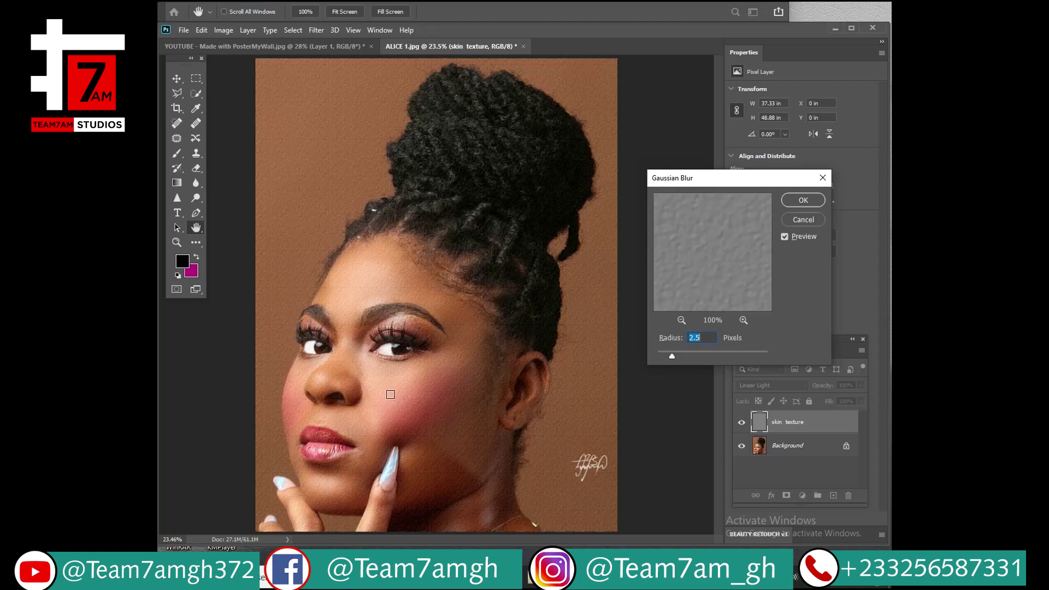
left_click_drag(671, 356, 670, 361)
left_click_drag(671, 361, 669, 361)
left_click_drag(668, 356, 666, 356)
left_click_drag(668, 358, 665, 359)
left_click(798, 202)
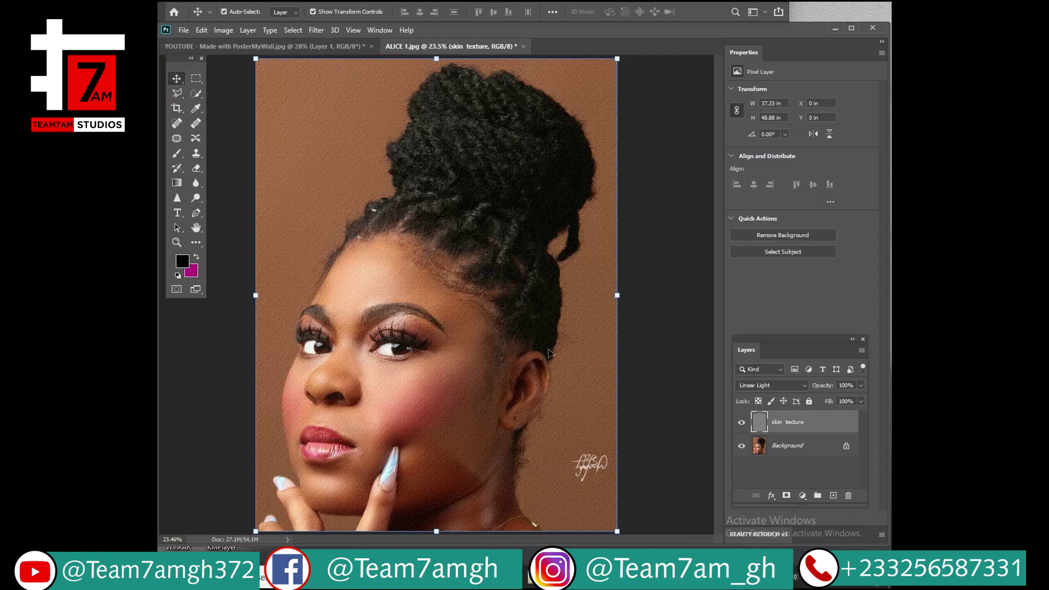
- Inspect the softened texture around the eye, cheek and forehead, and on the full portrait
scroll(397, 362, "up", 6)
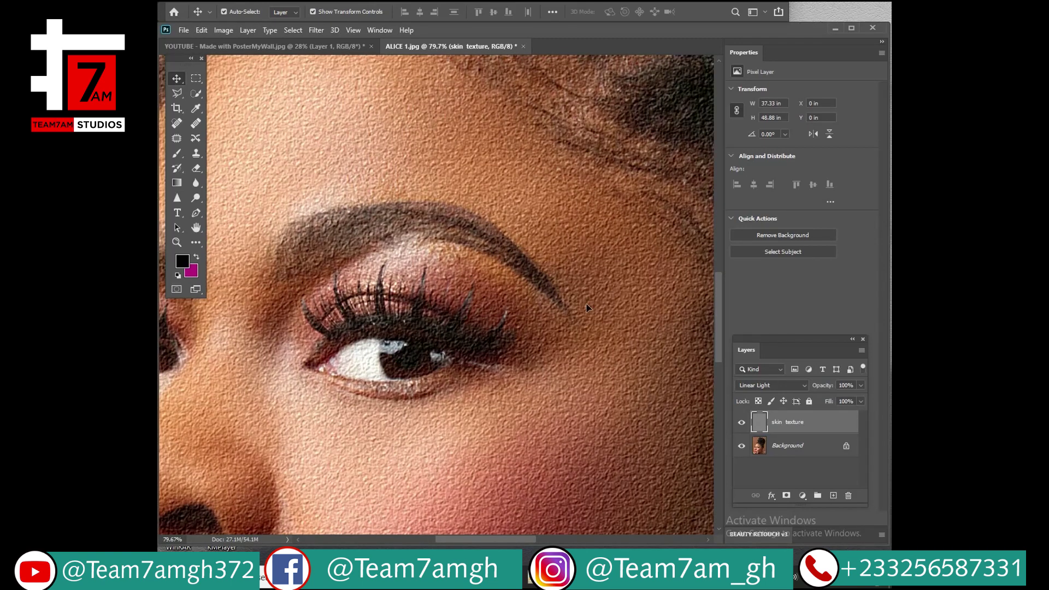
scroll(554, 477, "down", 6)
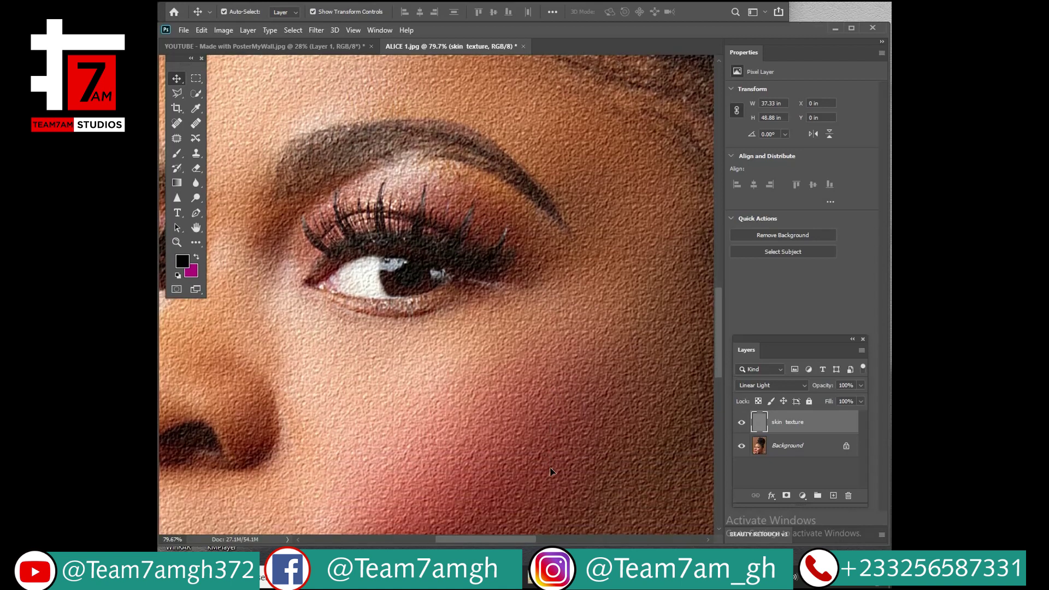
scroll(545, 464, "down", 3)
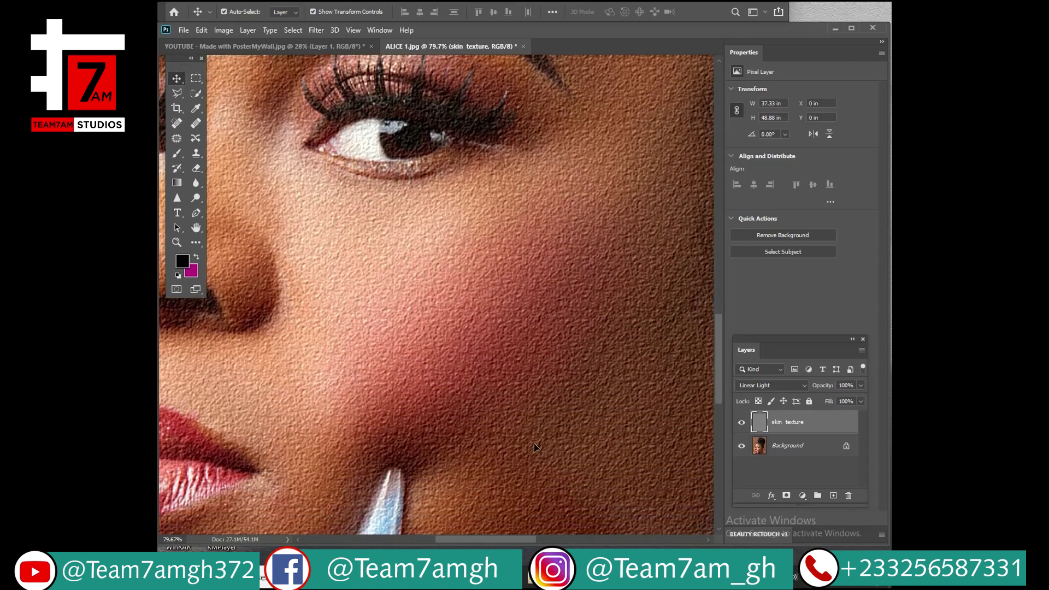
scroll(533, 443, "up", 6)
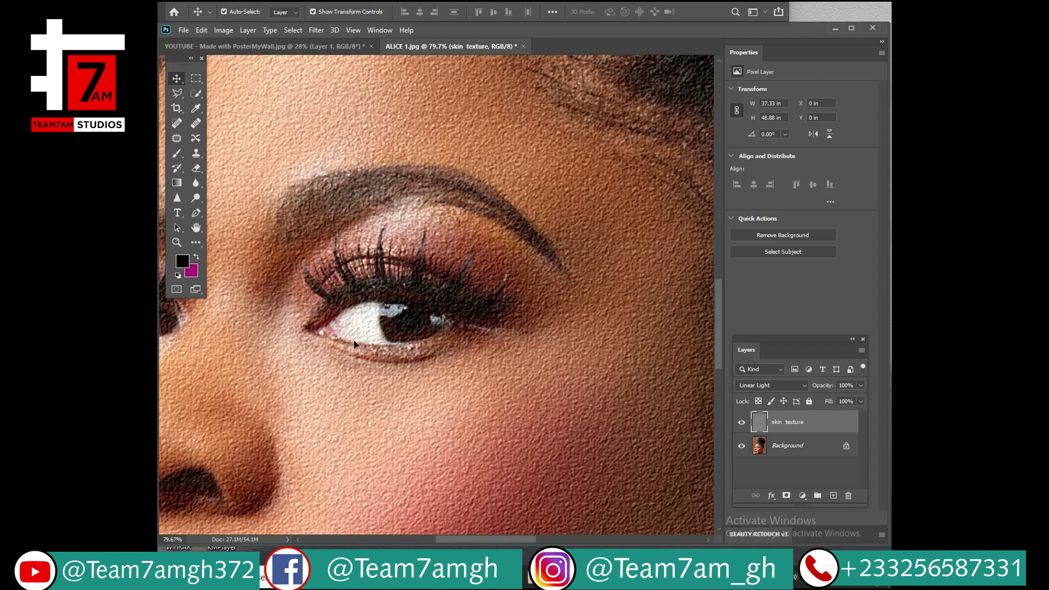
scroll(254, 464, "up", 6)
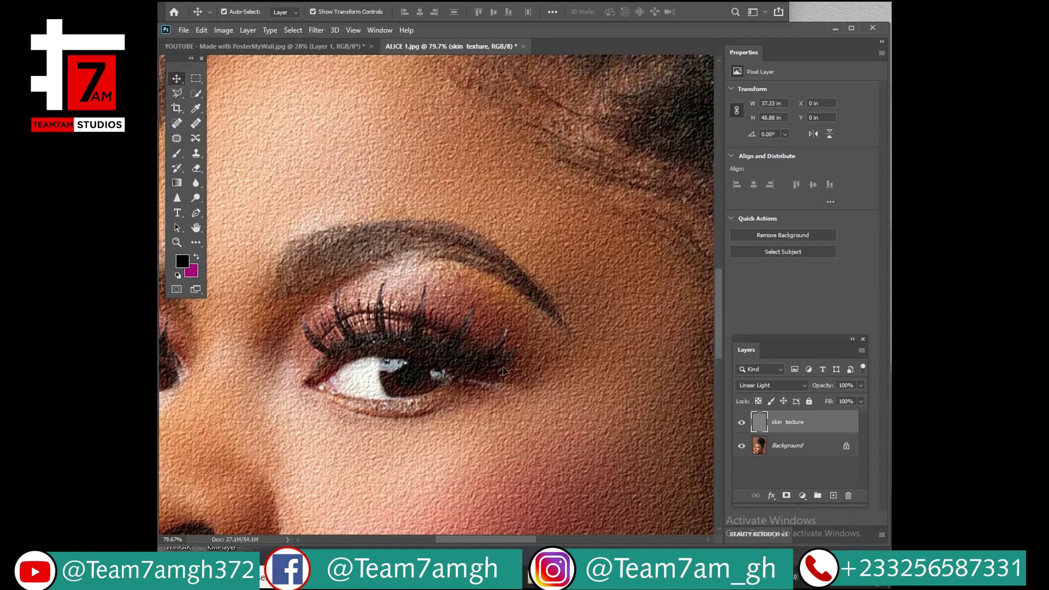
scroll(579, 306, "down", 6)
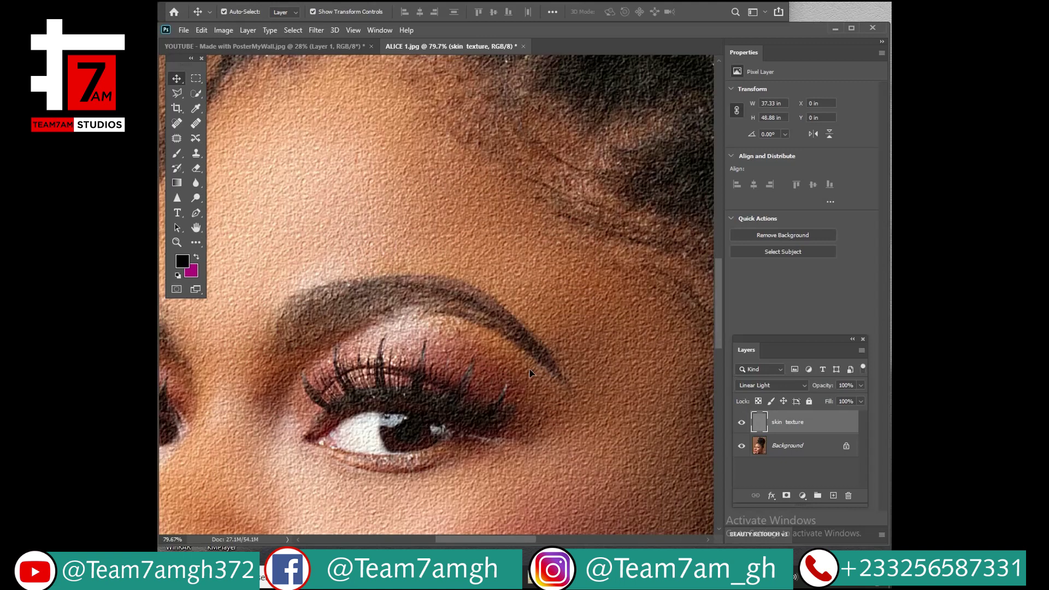
scroll(480, 381, "down", 3)
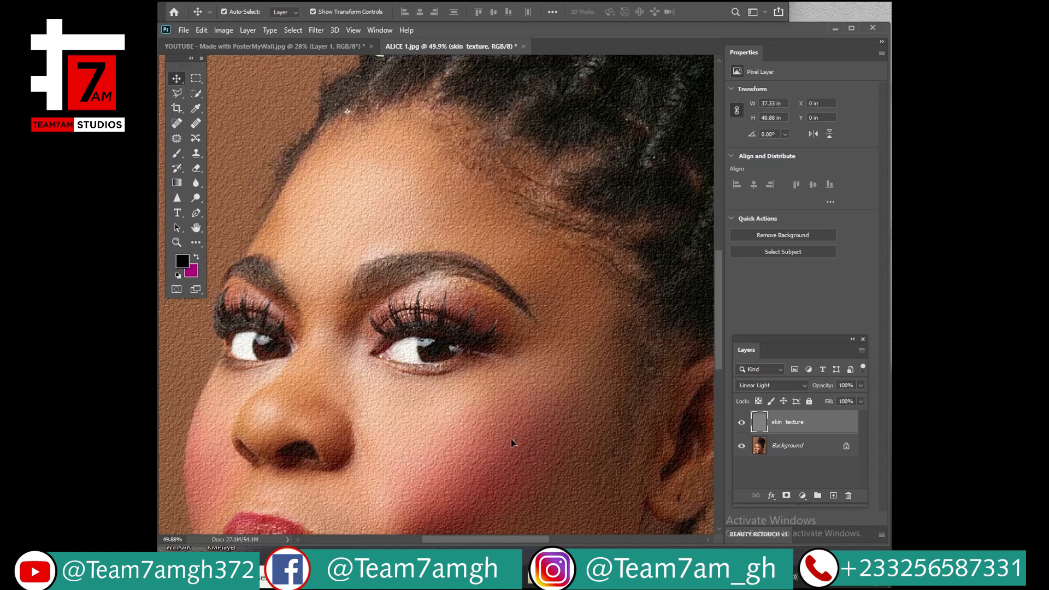
scroll(513, 442, "down", 4)
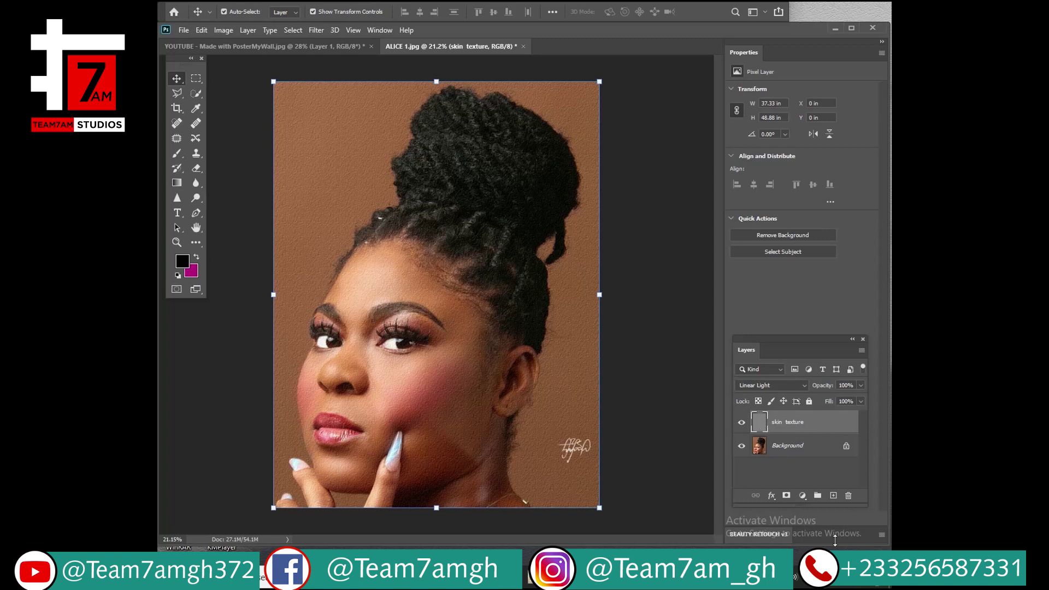
- Add a layer mask to the skin texture layer and invert it to black to hide the texture
left_click(785, 495)
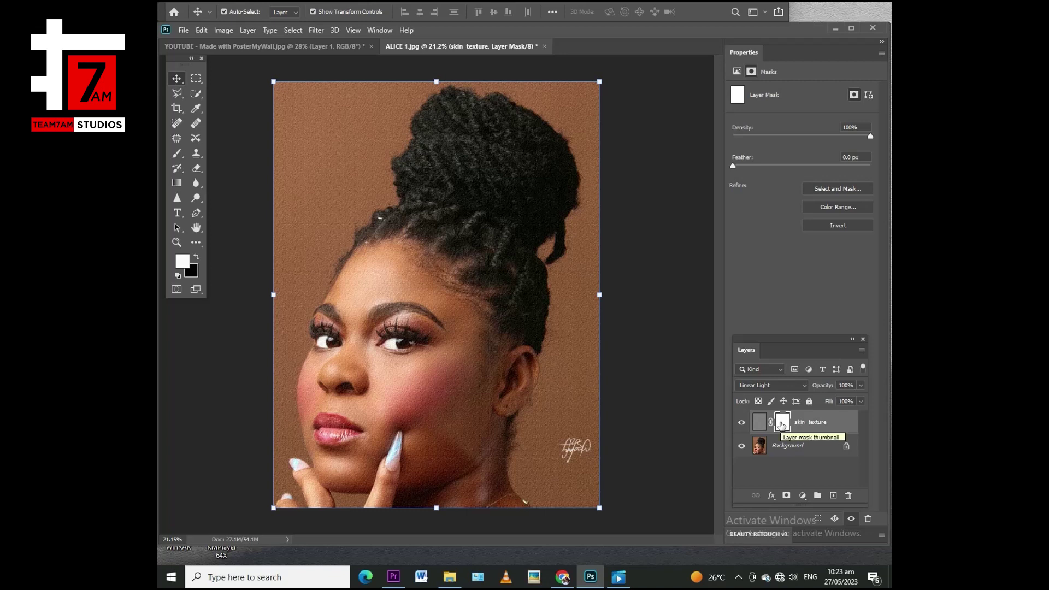
key("ctrl")
key("ctrl+i")
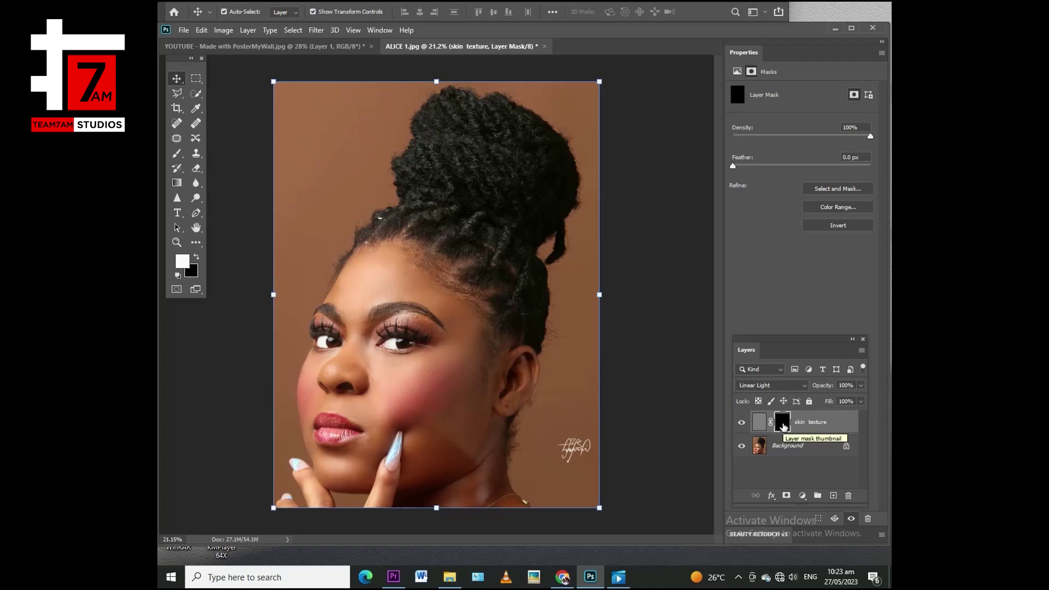
left_click_drag(783, 426, 785, 428)
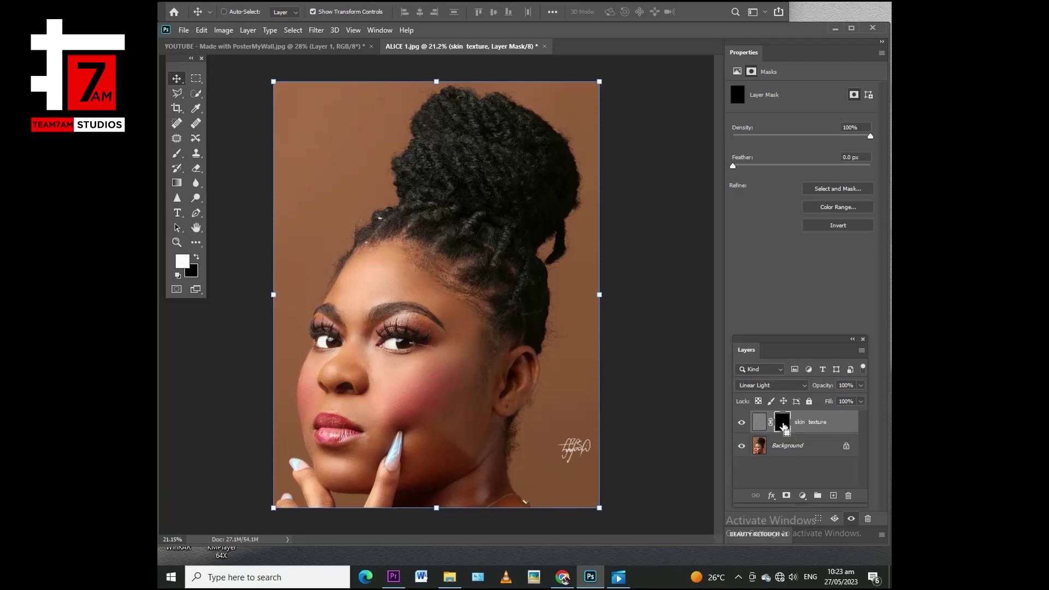
key("ctrl+i")
key("ctrl+i")
- Begin revealing the texture on the forehead by painting the mask white with a 150 px Brush at 40% opacity
left_click(177, 153)
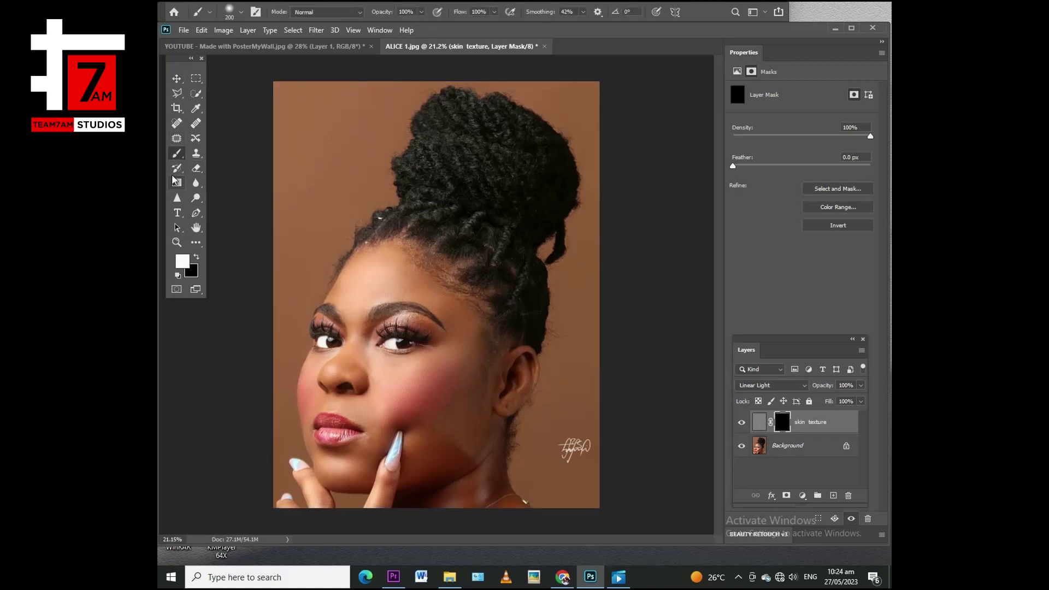
left_click(421, 12)
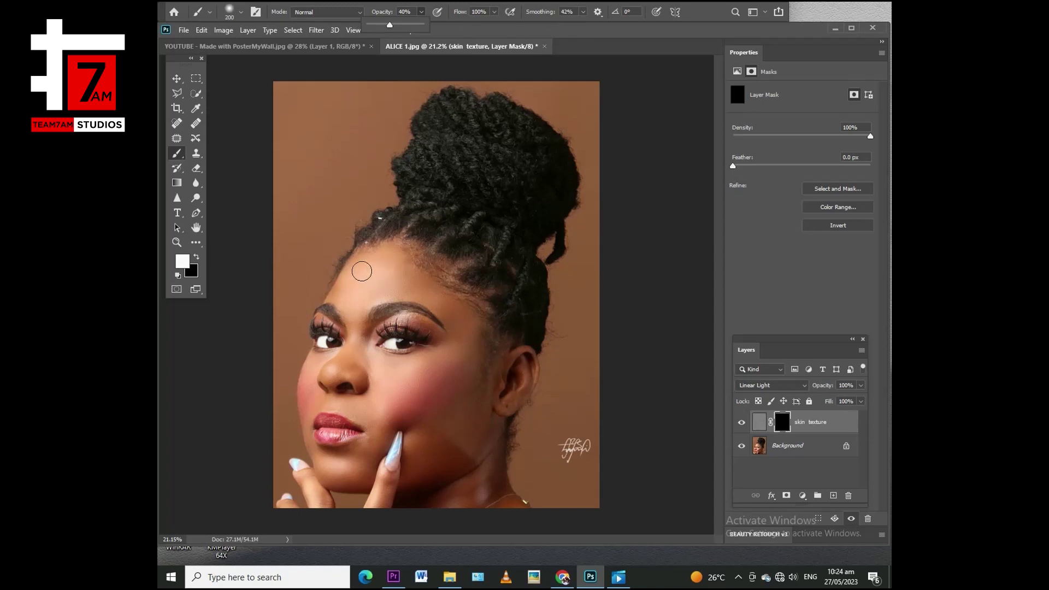
scroll(376, 279, "up", 1)
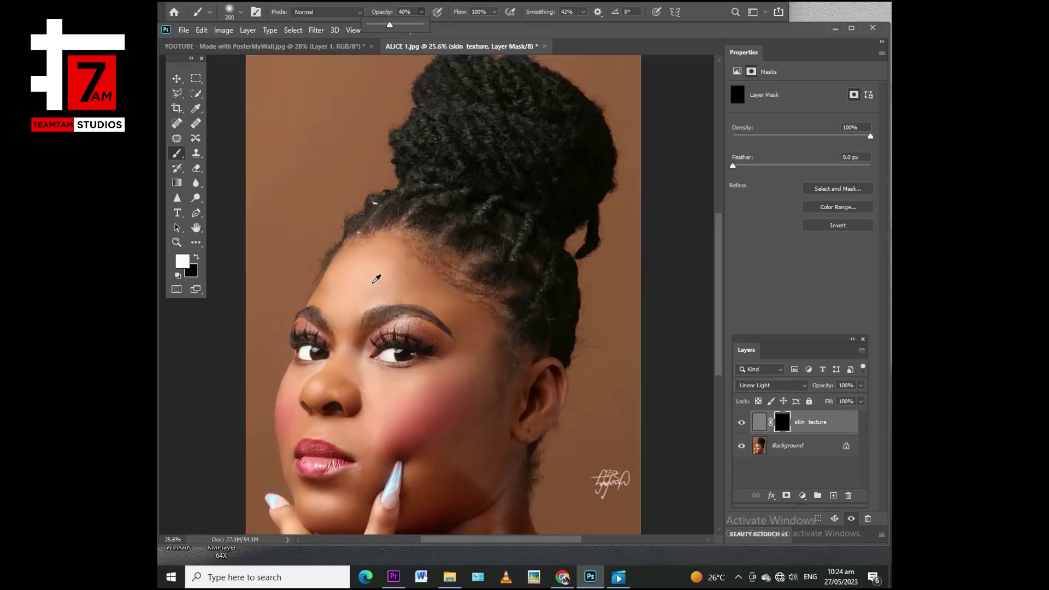
scroll(376, 279, "up", 1)
scroll(369, 281, "down", 2)
scroll(345, 210, "up", 1)
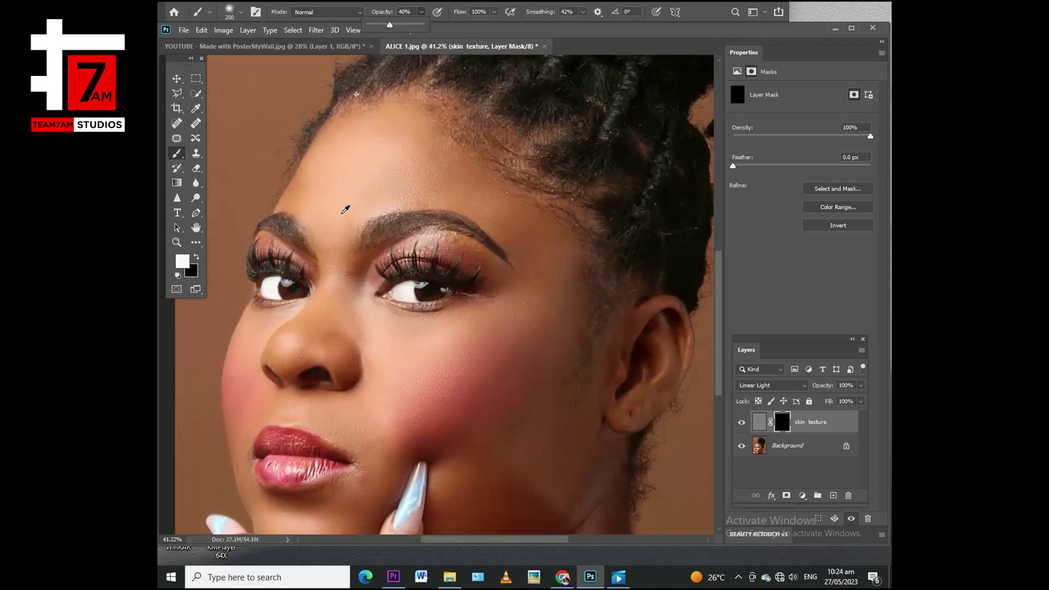
scroll(345, 210, "up", 1)
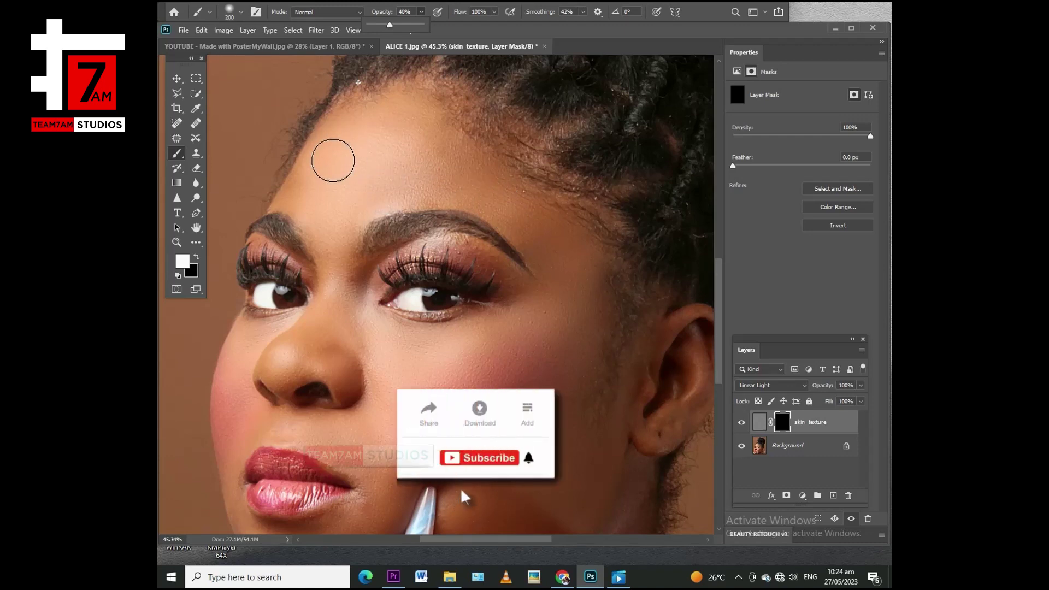
key("bracketleft")
key("bracketleft")
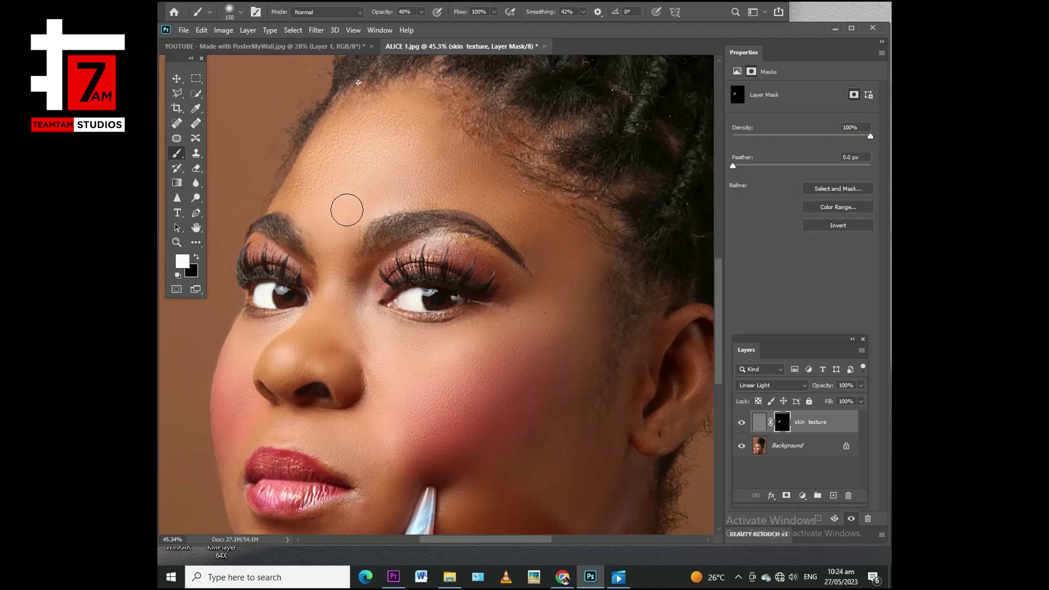
- Compare the portrait with the texture layer hidden and shown, and paint the texture across the rest of the forehead
scroll(317, 161, "up", 2)
scroll(337, 158, "down", 2)
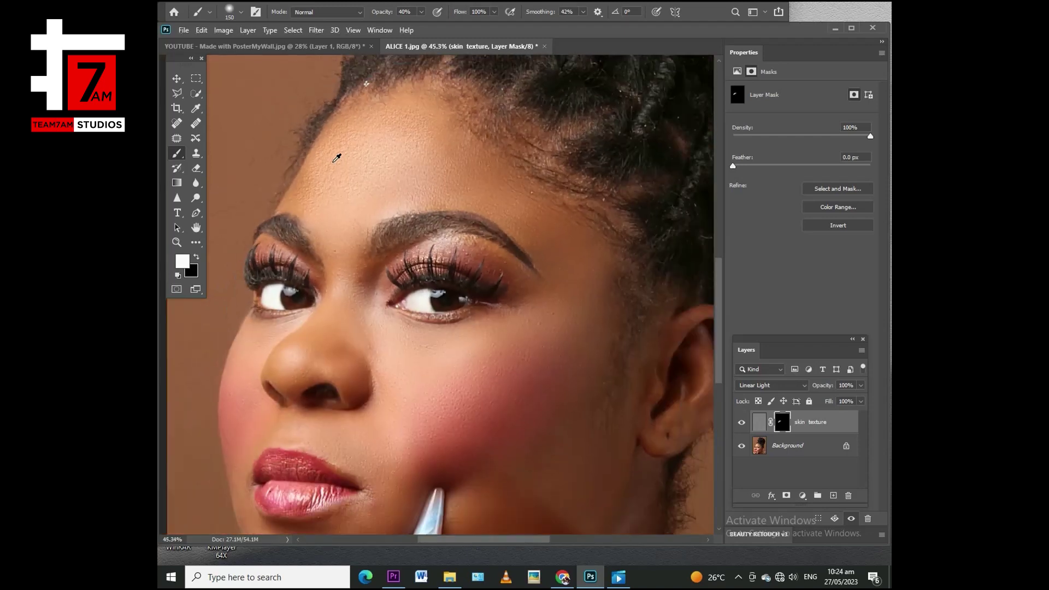
left_click(741, 422)
left_click(742, 423)
mouse_move(360, 170)
left_mouse_down()
mouse_move(389, 131)
mouse_move(347, 133)
mouse_move(361, 104)
mouse_move(414, 104)
mouse_move(437, 116)
mouse_move(438, 107)
mouse_move(450, 190)
mouse_move(427, 157)
mouse_move(425, 122)
mouse_move(413, 176)
mouse_move(358, 221)
mouse_move(346, 260)
mouse_move(328, 245)
mouse_move(316, 201)
mouse_move(300, 192)
mouse_move(363, 202)
mouse_move(357, 213)
mouse_move(442, 177)
mouse_move(451, 167)
mouse_move(436, 124)
mouse_move(489, 141)
mouse_move(455, 112)
mouse_move(496, 140)
mouse_move(523, 185)
mouse_move(450, 168)
mouse_move(466, 191)
mouse_move(491, 188)
mouse_move(381, 205)
mouse_move(455, 182)
mouse_move(549, 235)
mouse_move(498, 181)
mouse_move(560, 224)
left_mouse_up()
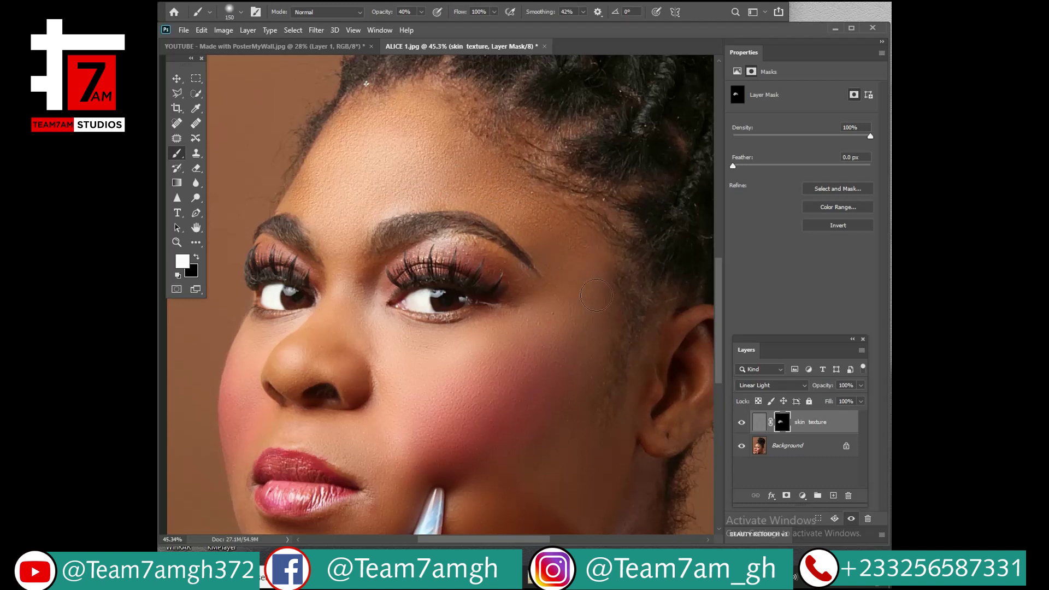
- Paint the mask white from the end of the eyebrow down the temple, adjusting the brush size for the area
mouse_move(525, 228)
left_mouse_down()
mouse_move(588, 277)
mouse_move(577, 320)
mouse_move(567, 235)
mouse_move(602, 257)
mouse_move(590, 247)
mouse_move(595, 309)
mouse_move(544, 241)
mouse_move(551, 262)
mouse_move(532, 242)
mouse_move(576, 255)
mouse_move(501, 196)
mouse_move(540, 198)
mouse_move(615, 265)
mouse_move(602, 339)
left_mouse_up()
key("bracketleft")
key("bracketleft")
key("bracketleft")
key("bracketright")
key("bracketright")
key("bracketright")
key("bracketright")
- Reveal the texture across the blushed cheek toward the nose and reduce the brush size to 90 px
mouse_move(562, 274)
left_mouse_down()
mouse_move(571, 388)
mouse_move(591, 271)
mouse_move(554, 381)
mouse_move(555, 344)
mouse_move(510, 427)
mouse_move(548, 395)
mouse_move(512, 479)
mouse_move(506, 385)
mouse_move(537, 317)
mouse_move(427, 376)
mouse_move(457, 398)
mouse_move(533, 370)
mouse_move(496, 385)
mouse_move(486, 351)
mouse_move(504, 393)
mouse_move(529, 413)
mouse_move(570, 341)
mouse_move(563, 460)
mouse_move(564, 377)
mouse_move(391, 392)
left_mouse_up()
key("bracketleft")
key("bracketleft")
key("bracketleft")
scroll(398, 433, "down", 3)
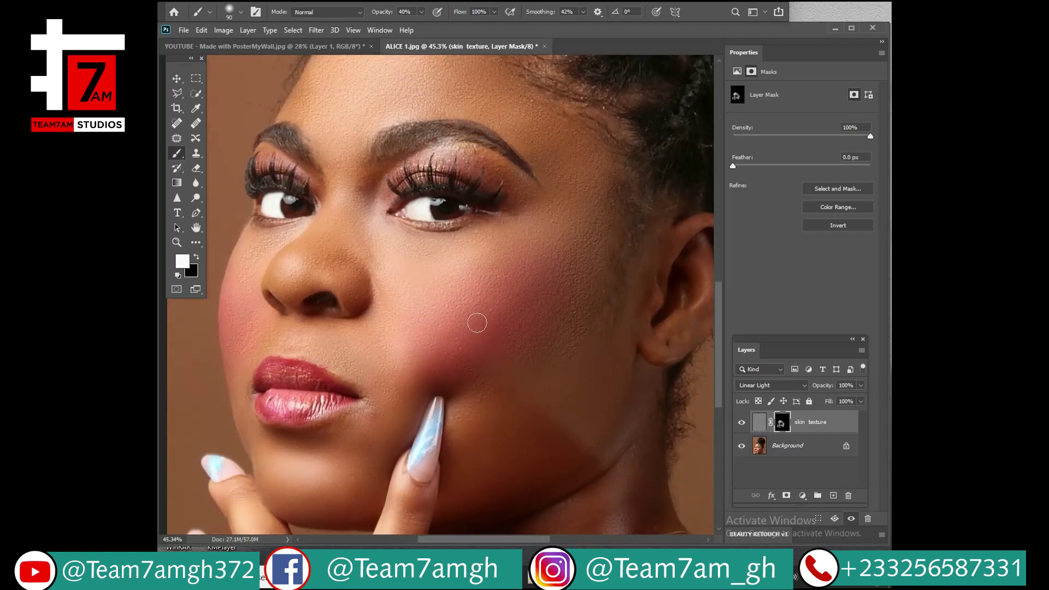
- Paint the mask white from the blushed cheek back toward the ear, readjusting the brush size to 90 px
key("bracketright")
key("bracketright")
key("bracketright")
key("bracketright")
key("bracketleft")
key("bracketleft")
key("bracketleft")
key("bracketleft")
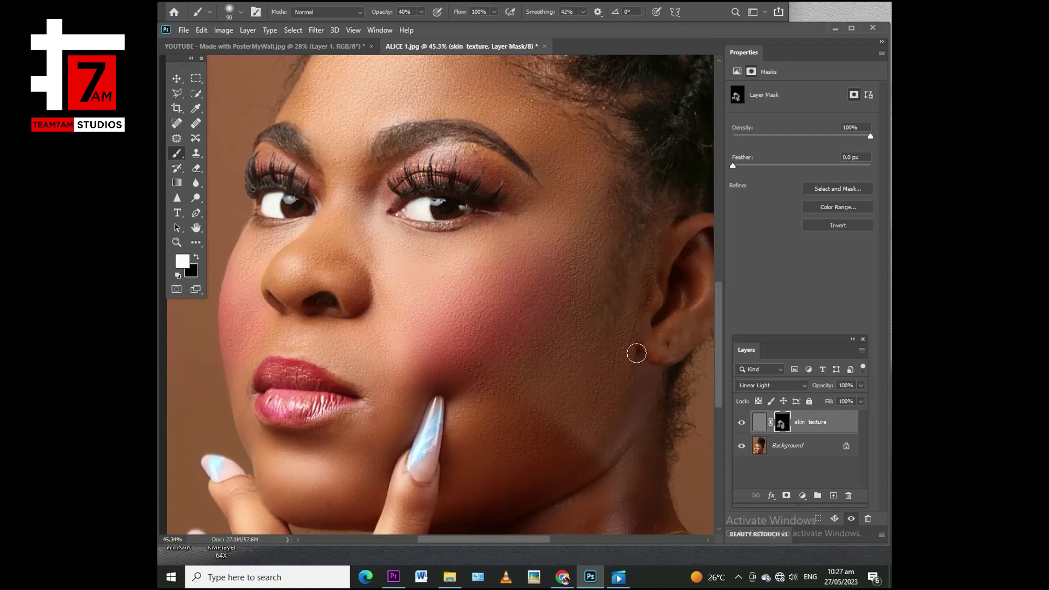
- Reveal the texture over the ear and the skin beside the temple hairline with the 90 px brush
scroll(637, 353, "up", 3)
left_click_drag(531, 542, 549, 539)
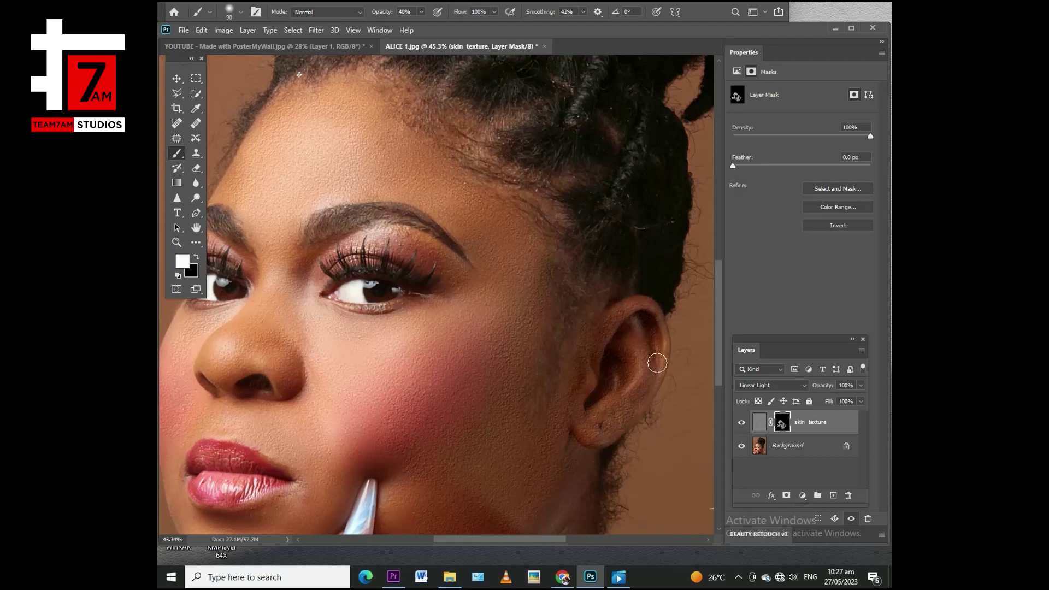
scroll(572, 442, "down", 3)
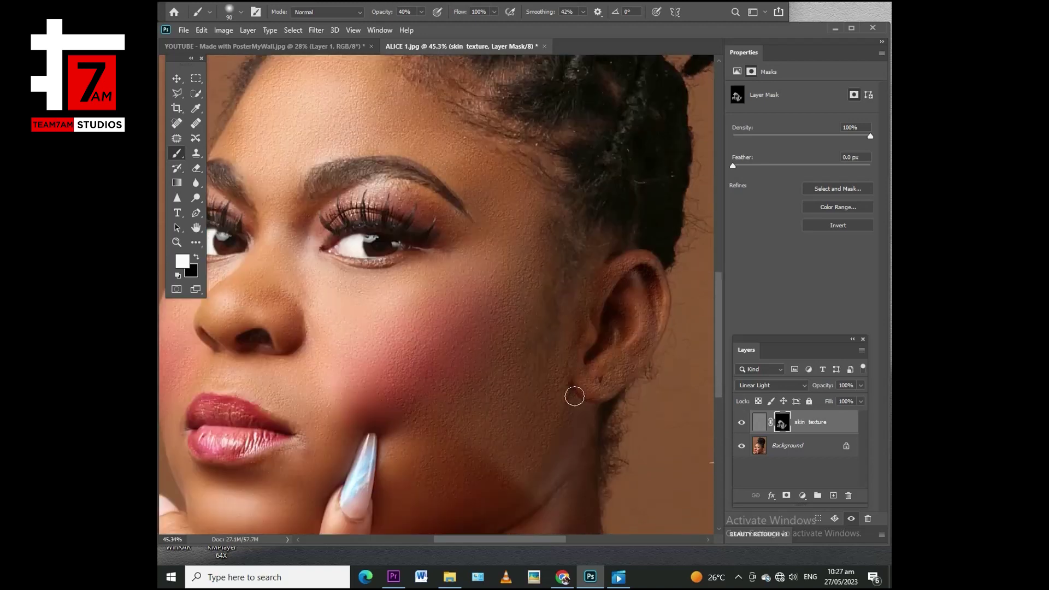
mouse_move(598, 180)
left_mouse_down()
mouse_move(549, 300)
mouse_move(529, 227)
mouse_move(544, 185)
mouse_move(542, 221)
left_mouse_up()
scroll(540, 316, "down", 1)
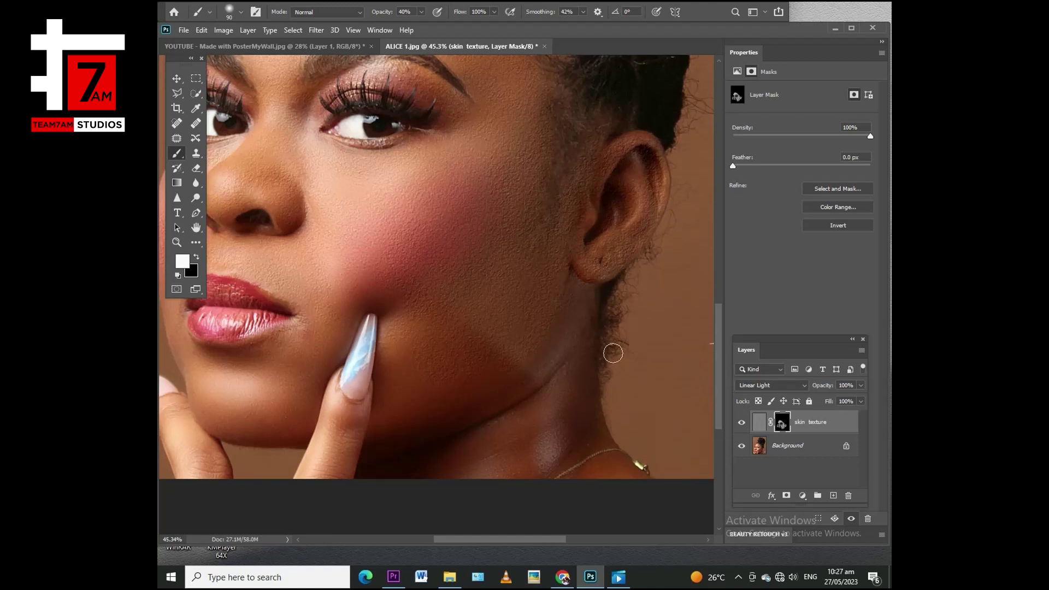
- Paint the texture across the lower cheek, jaw and chin, reducing the brush size to 80 px
scroll(596, 317, "down", 3)
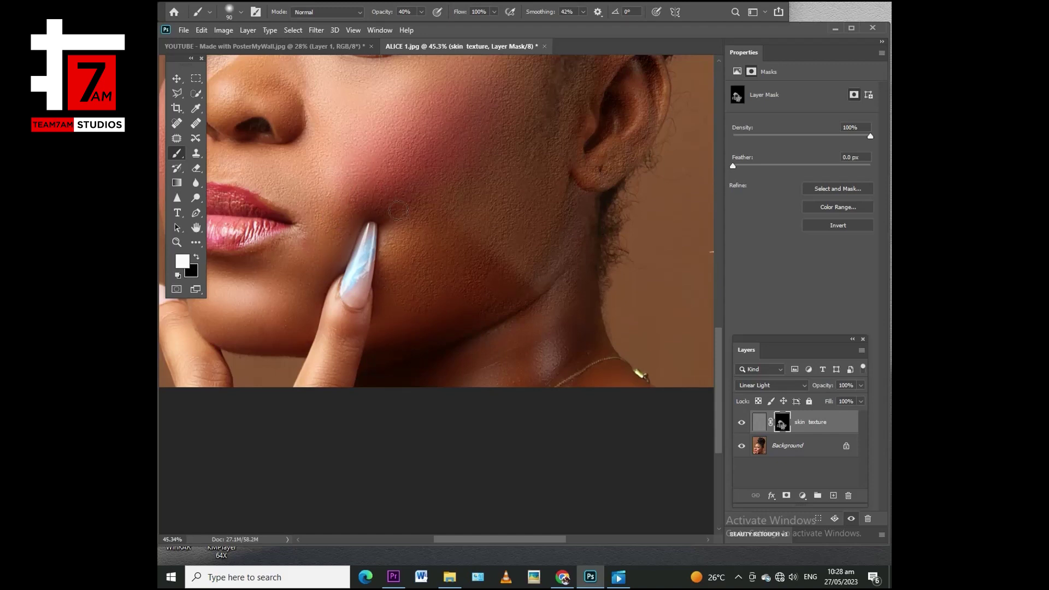
scroll(454, 222, "down", 3)
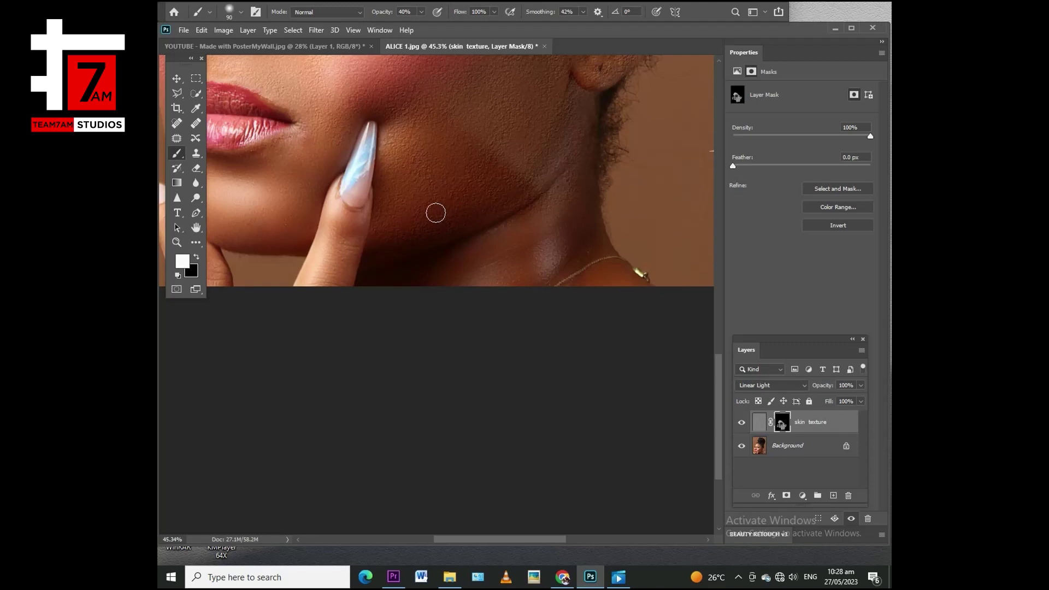
scroll(328, 252, "up", 2)
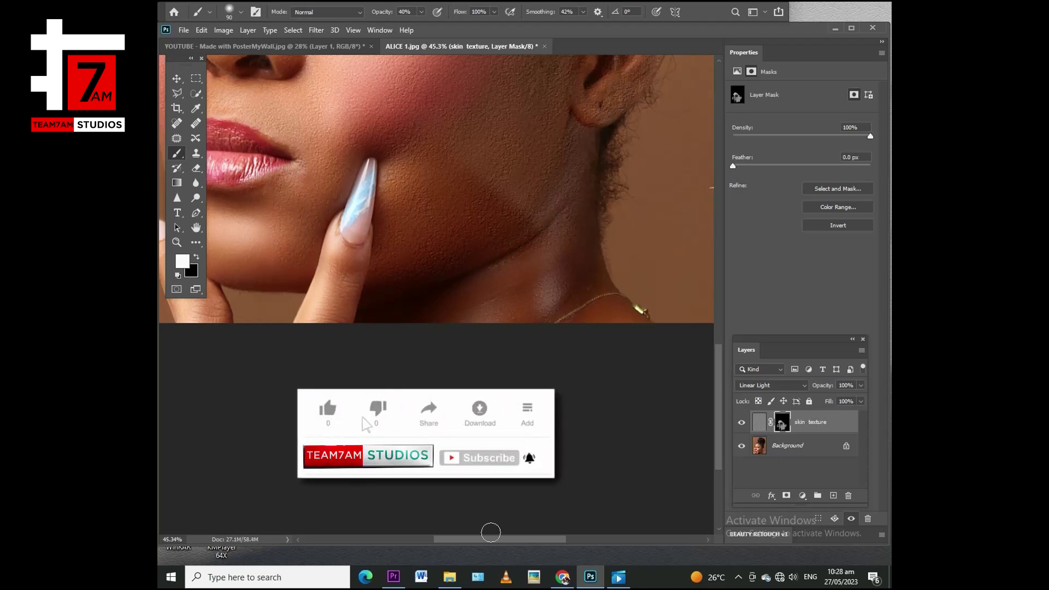
left_click_drag(493, 539, 455, 543)
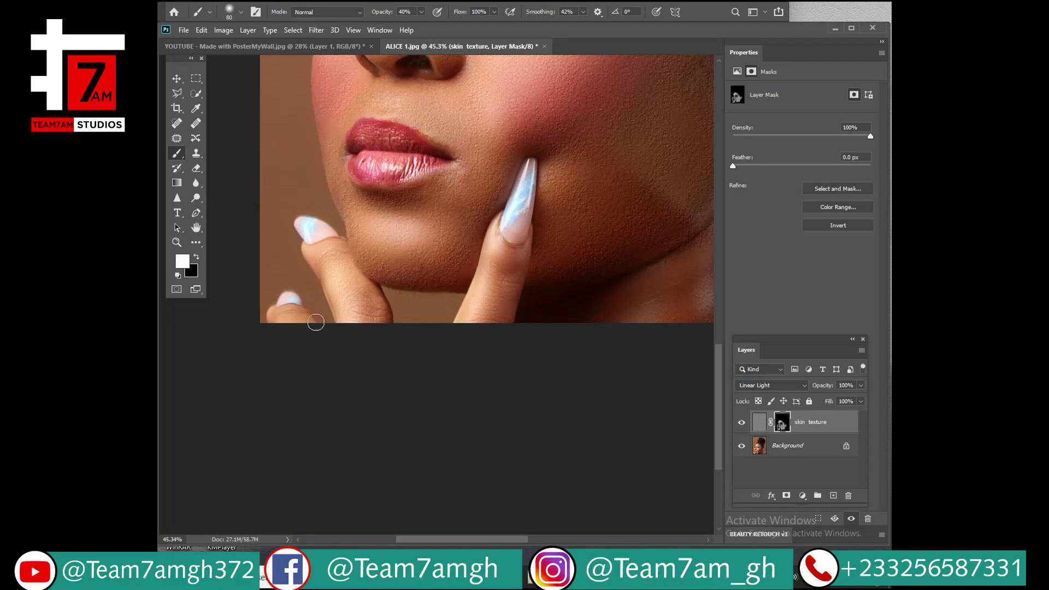
- Examine the painted texture up close and at full view on the fingers, chin, cheek and eye area
scroll(375, 286, "up", 5)
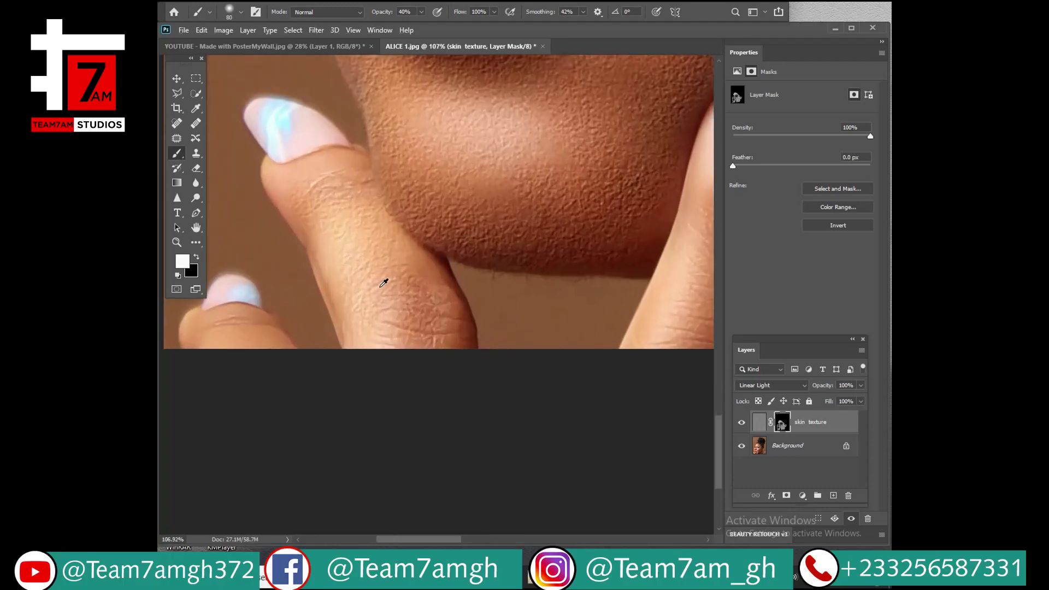
scroll(383, 283, "down", 4)
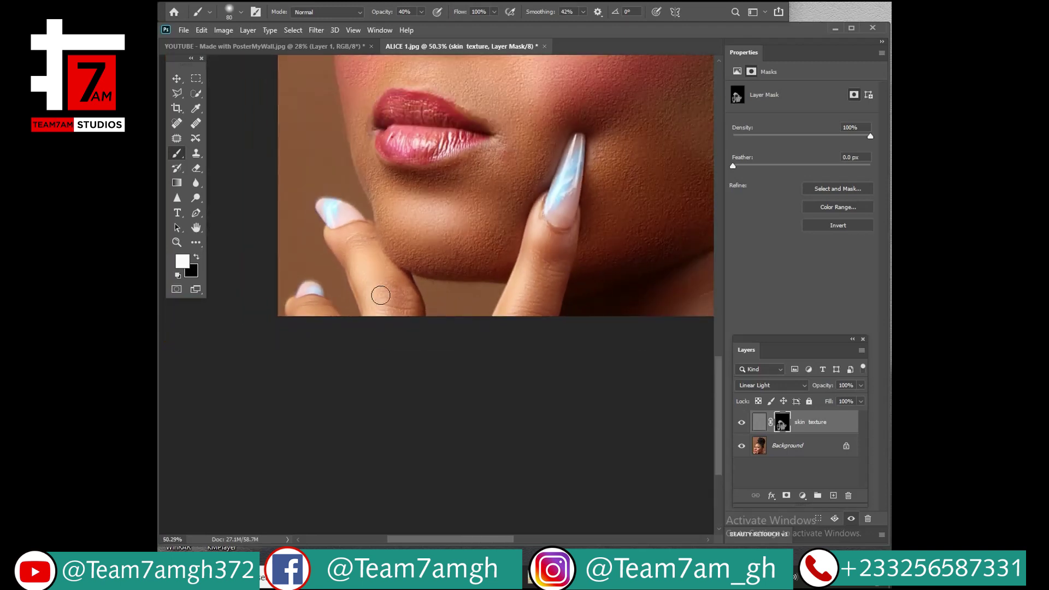
key("ctrl+0")
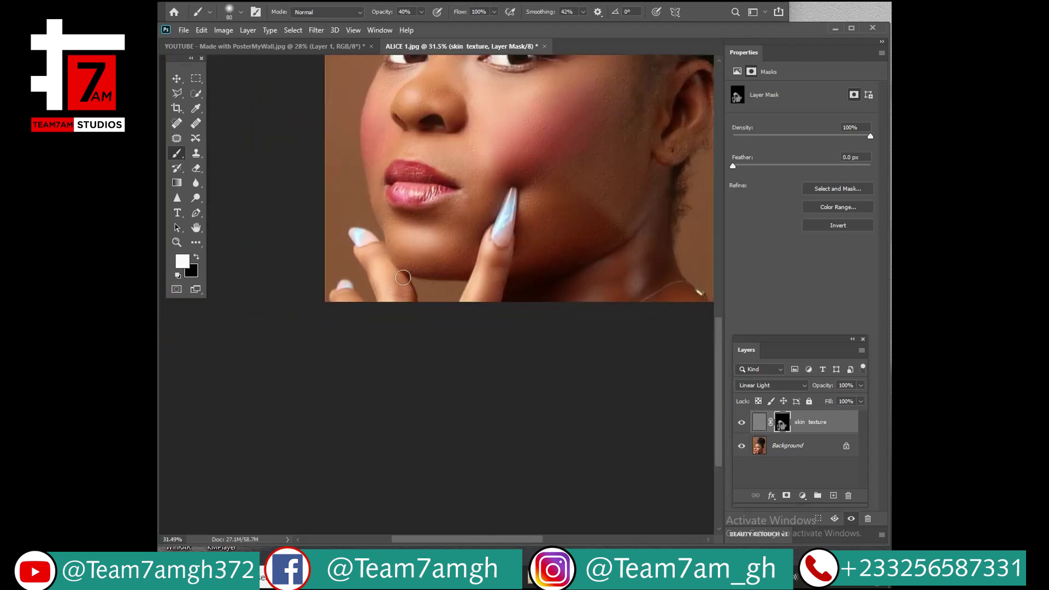
scroll(375, 327, "up", 10)
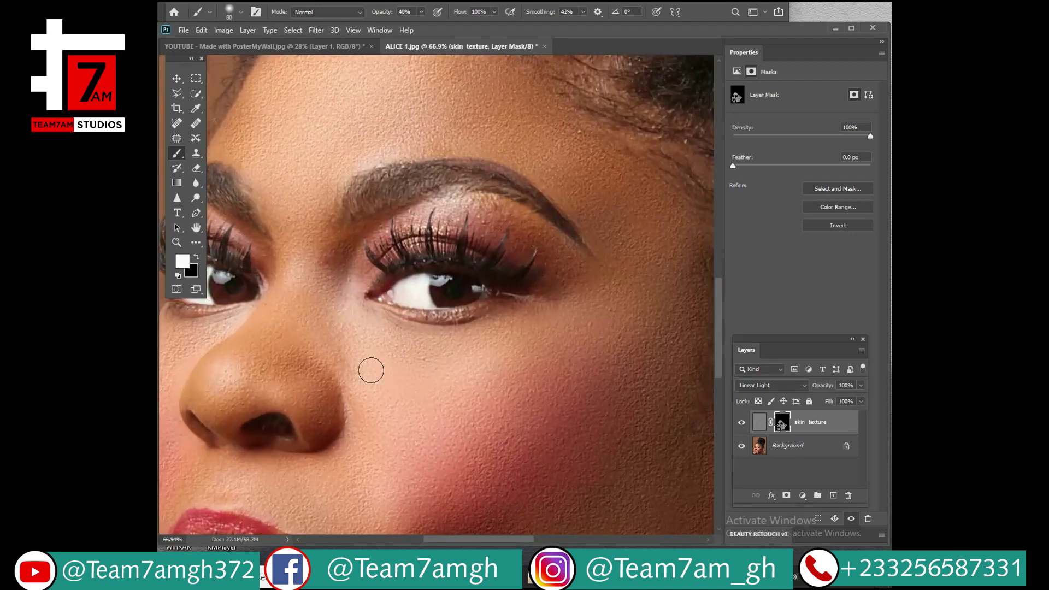
scroll(375, 380, "down", 8)
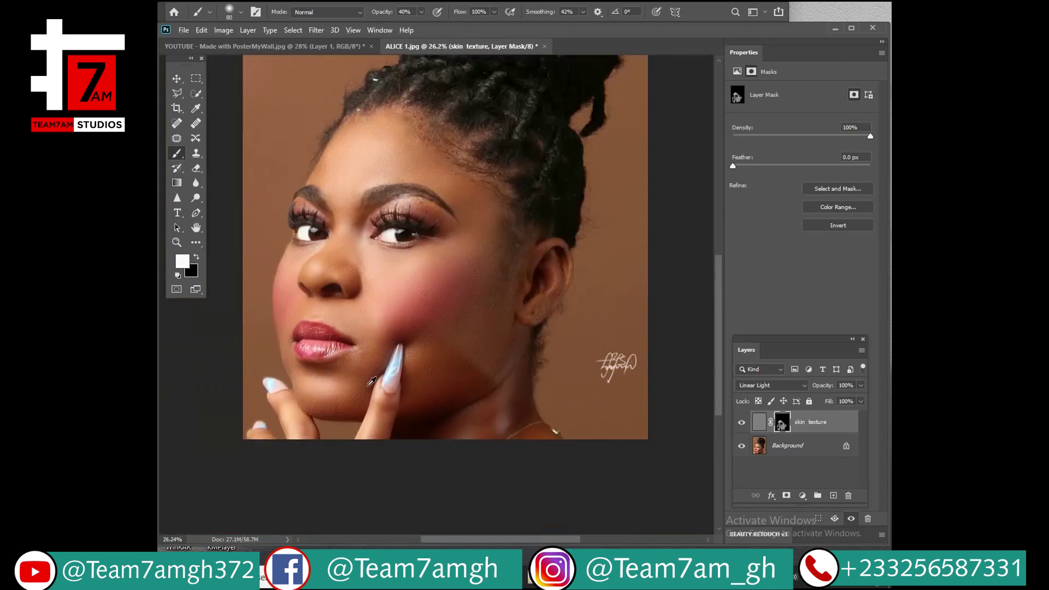
scroll(331, 411, "up", 6)
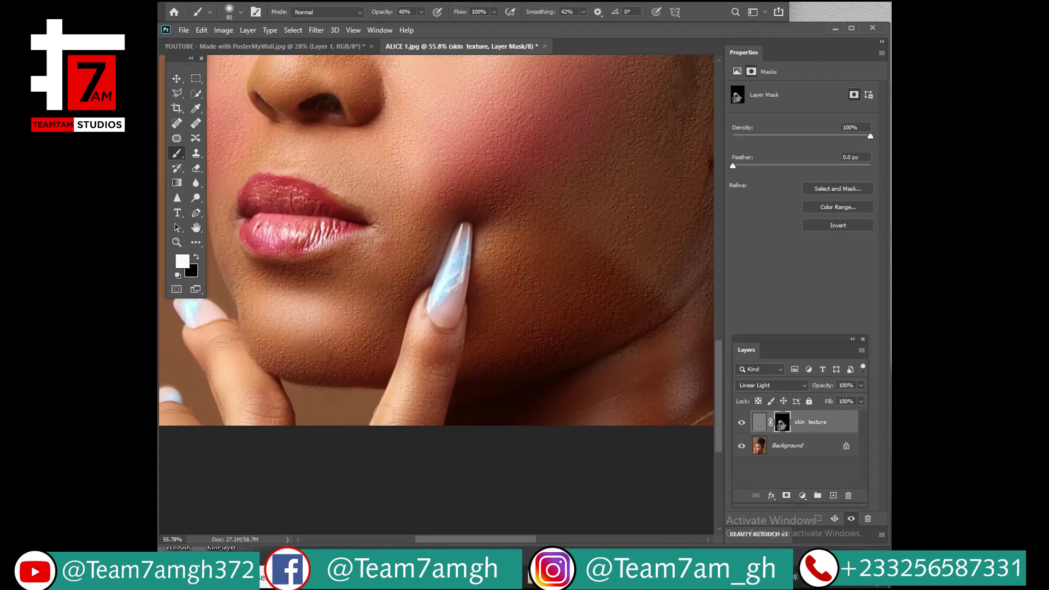
scroll(414, 447, "down", 3)
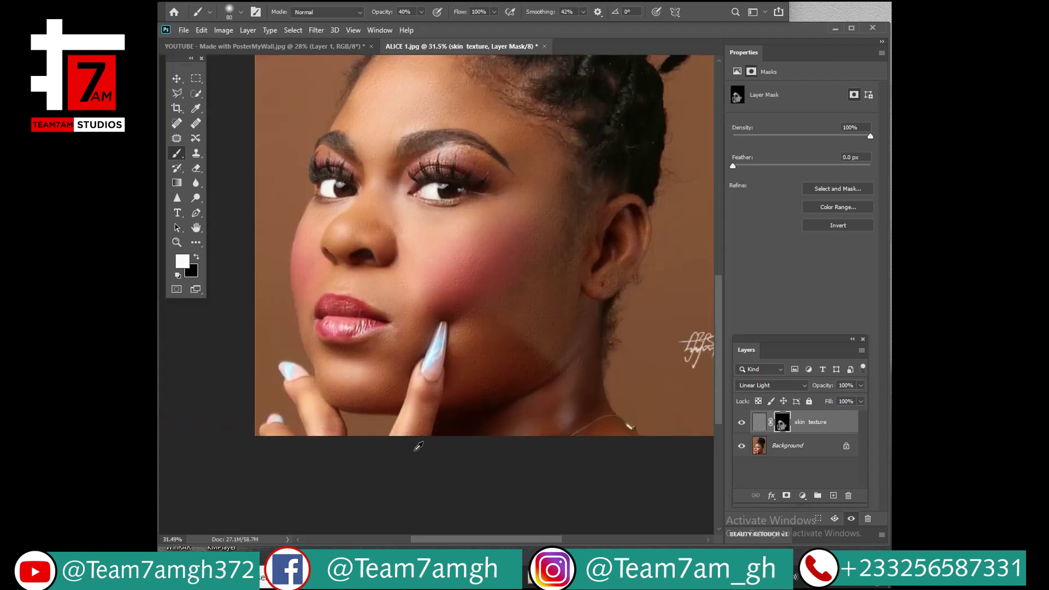
scroll(408, 424, "up", 3)
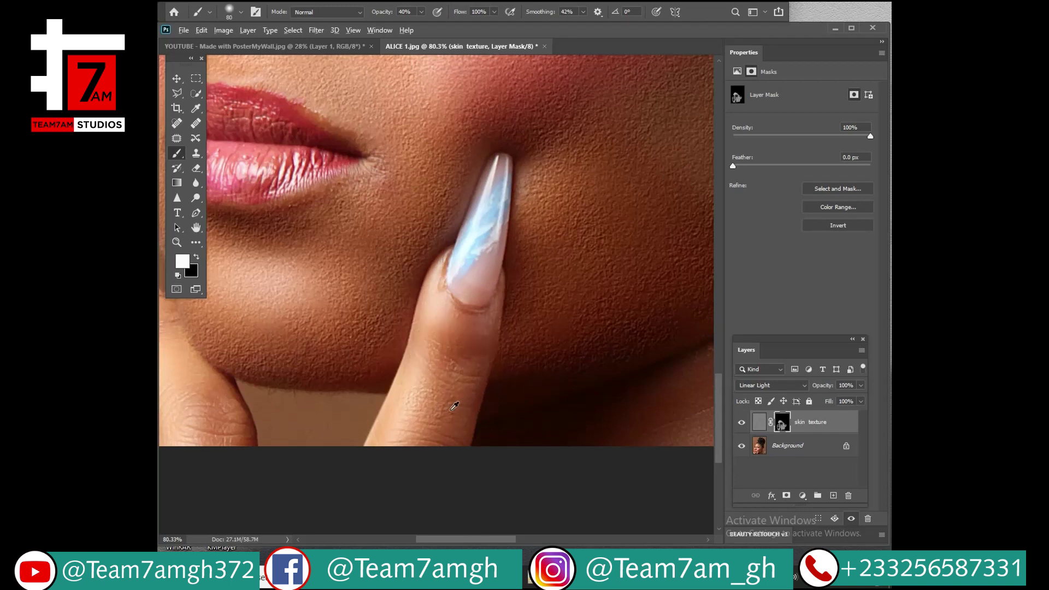
scroll(453, 405, "down", 5)
scroll(366, 347, "up", 5)
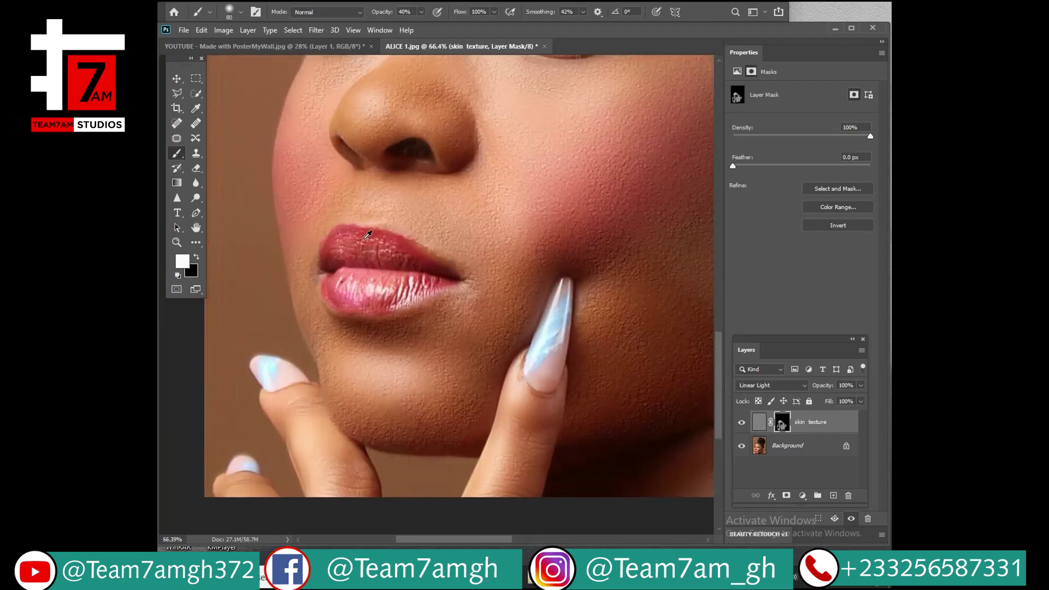
- Reduce the brush size to 50 px and paint the texture around the lips and over the nose
scroll(278, 169, "down", 1)
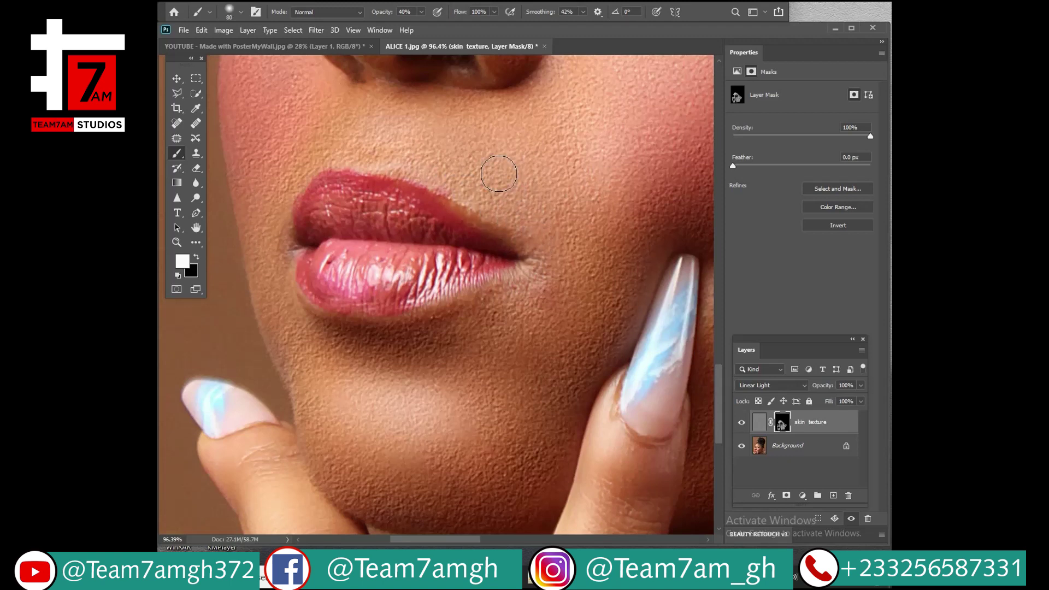
key("bracketleft")
key("bracketleft")
key("bracketleft")
scroll(352, 247, "up", 5)
scroll(352, 247, "up", 1)
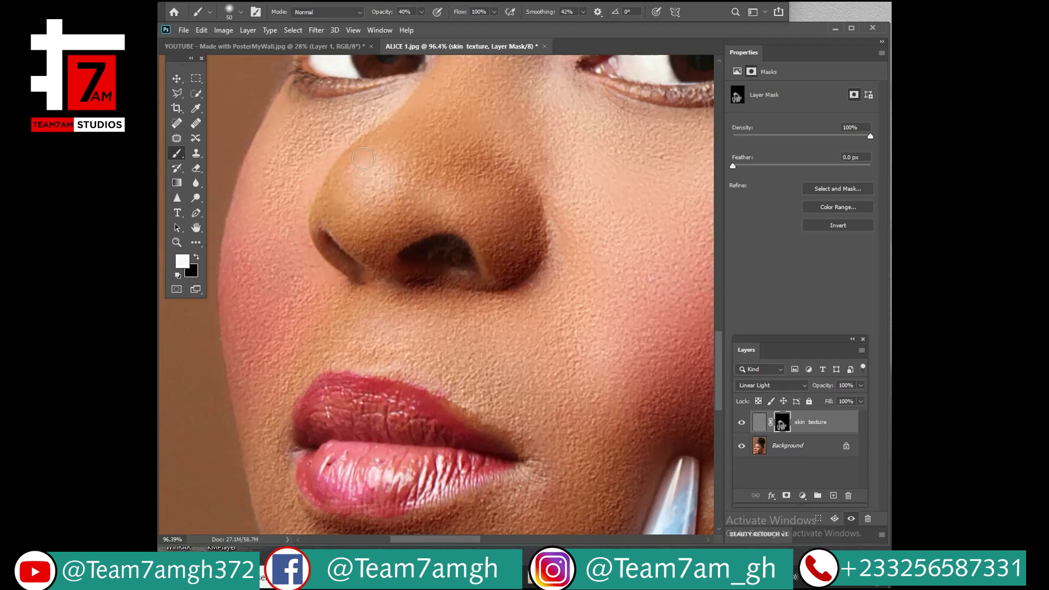
- Paint the mask white along the side of the nose, the narrow far cheek and beneath the far eye
scroll(421, 104, "up", 3)
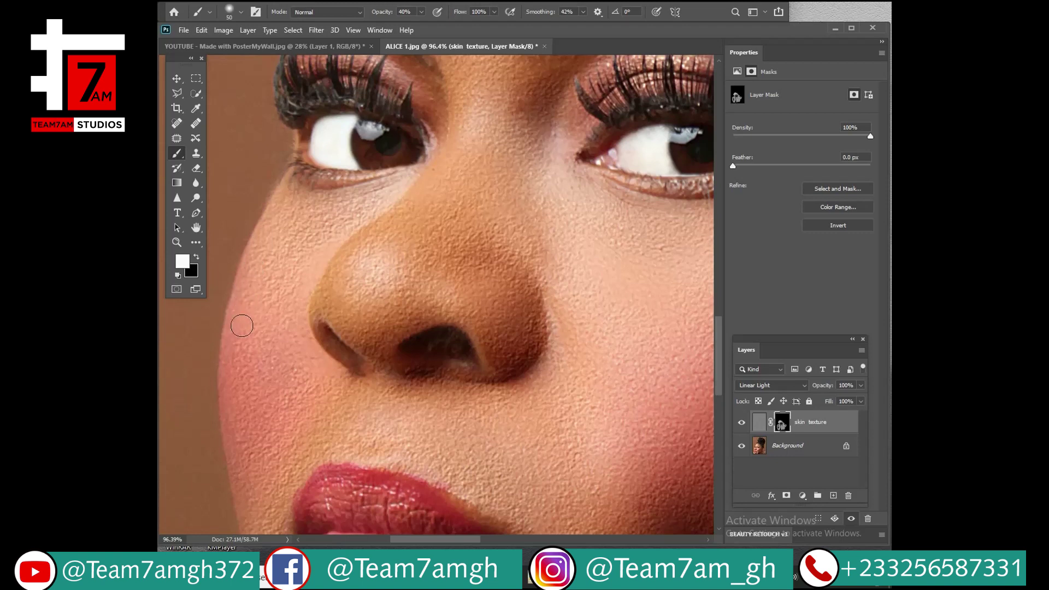
mouse_move(318, 248)
left_mouse_down()
mouse_move(297, 304)
mouse_move(315, 363)
left_mouse_up()
scroll(361, 202, "down", 2)
scroll(409, 183, "up", 4)
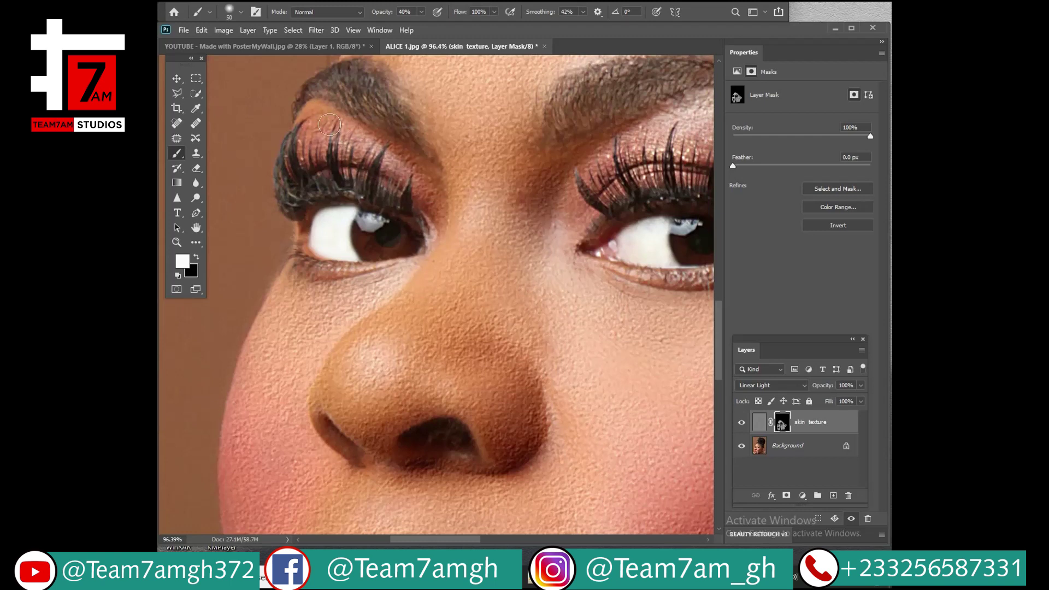
- Touch up the texture on the nose bridge between the eyes and check the far cheek and chin
scroll(305, 120, "up", 3)
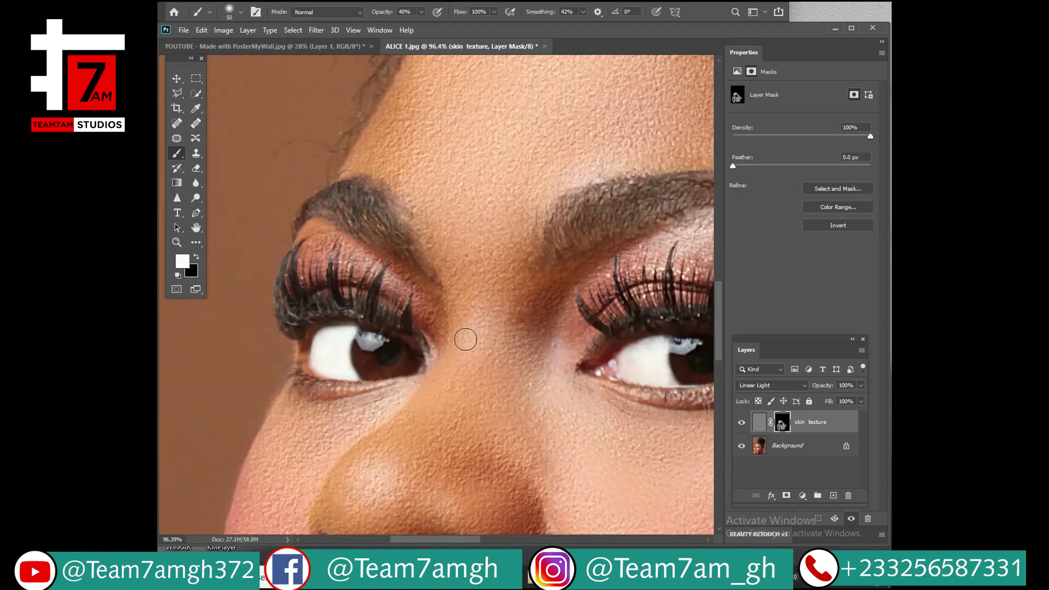
scroll(464, 342, "down", 3)
scroll(346, 274, "down", 4)
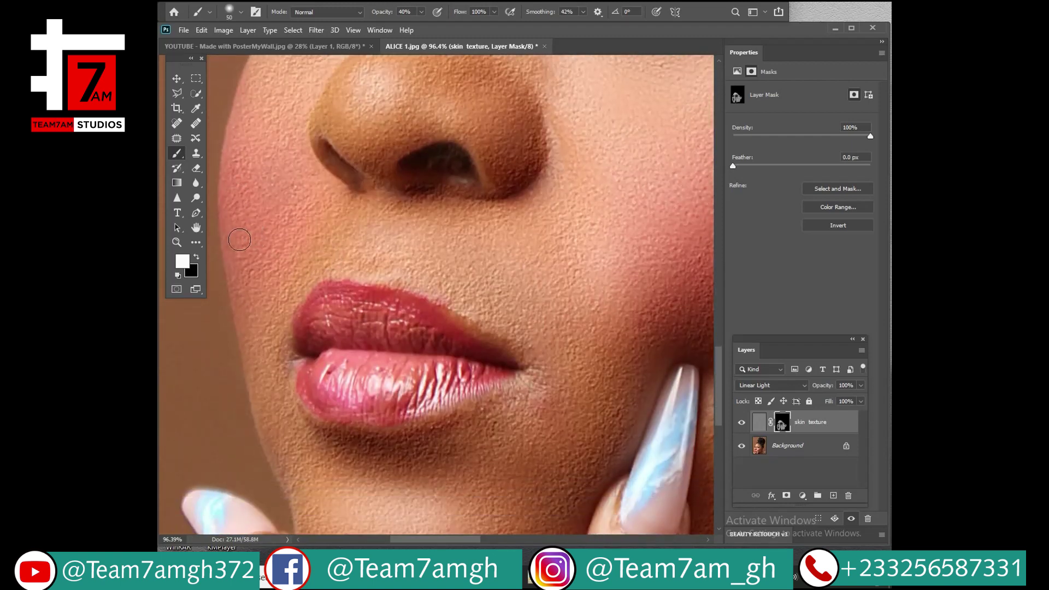
scroll(287, 318, "down", 5)
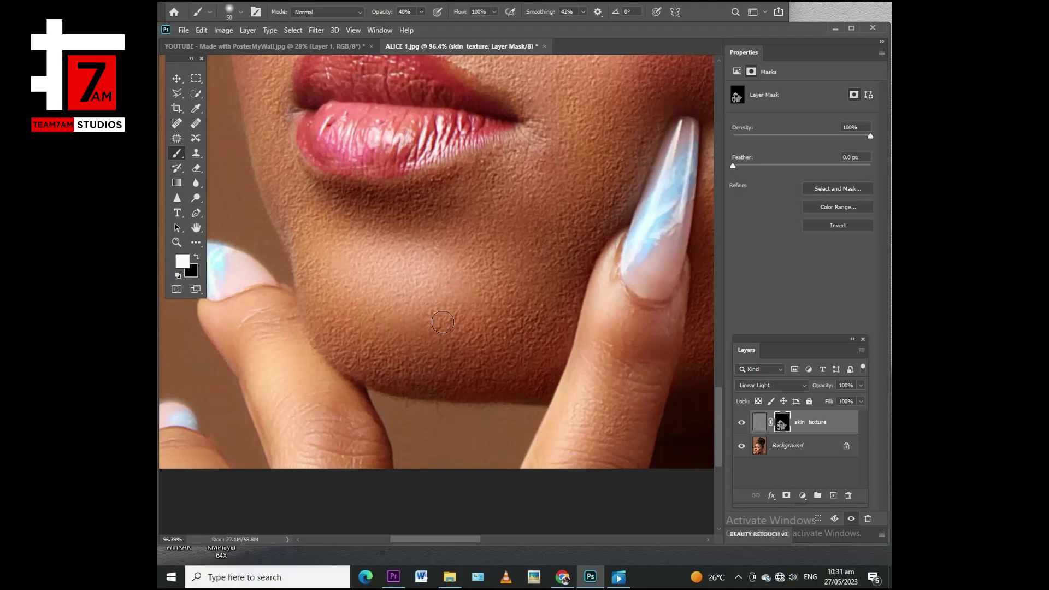
- Inspect the texture coverage across the whole portrait and up close on the eyes, forehead, hairline, cheek, jaw and neck
scroll(411, 397, "down", 5)
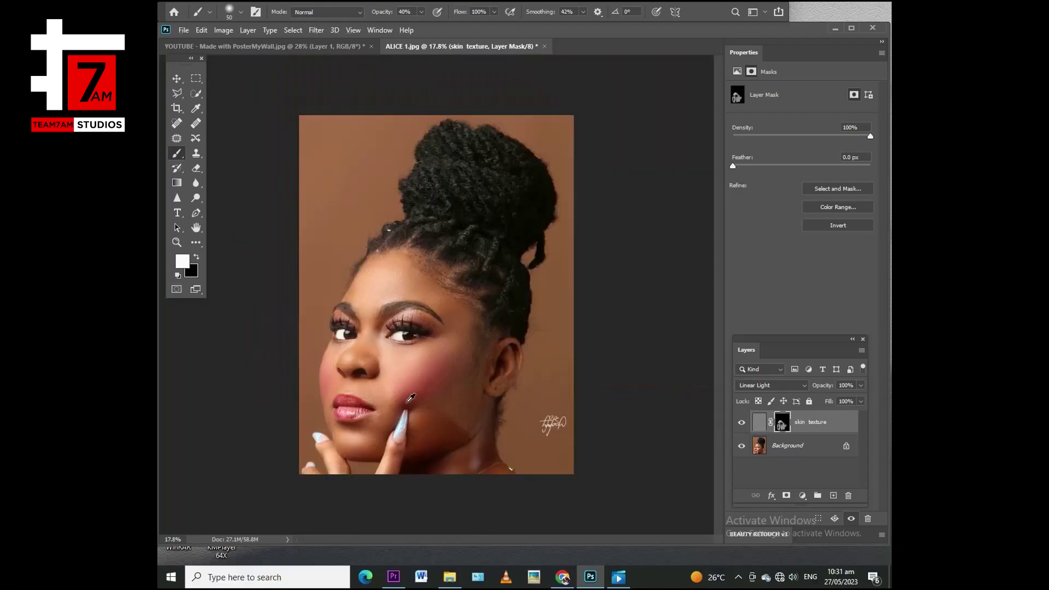
scroll(467, 449, "up", 4)
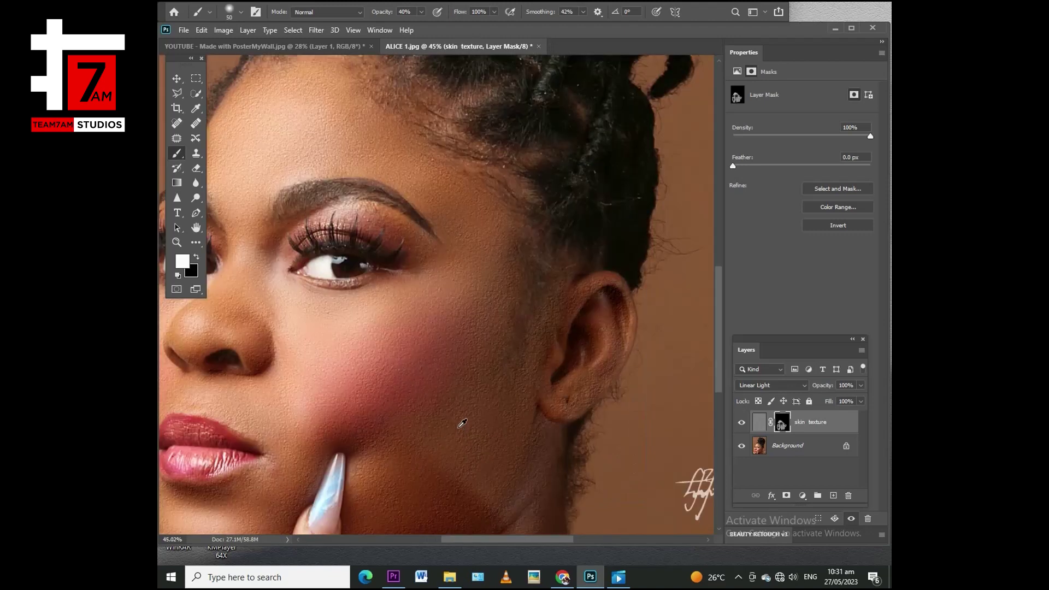
scroll(433, 404, "down", 2)
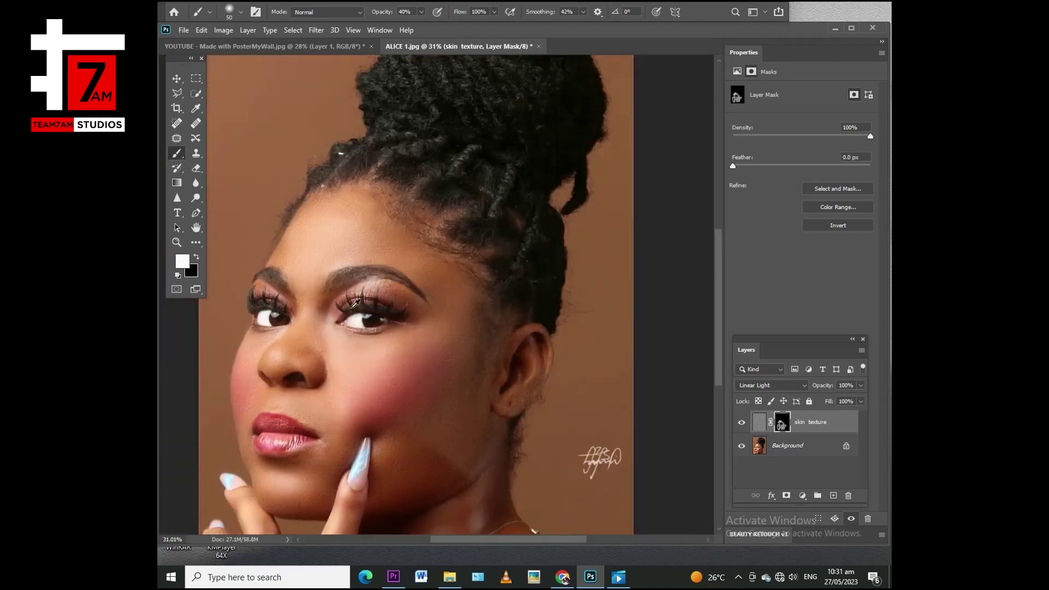
scroll(350, 355, "up", 3)
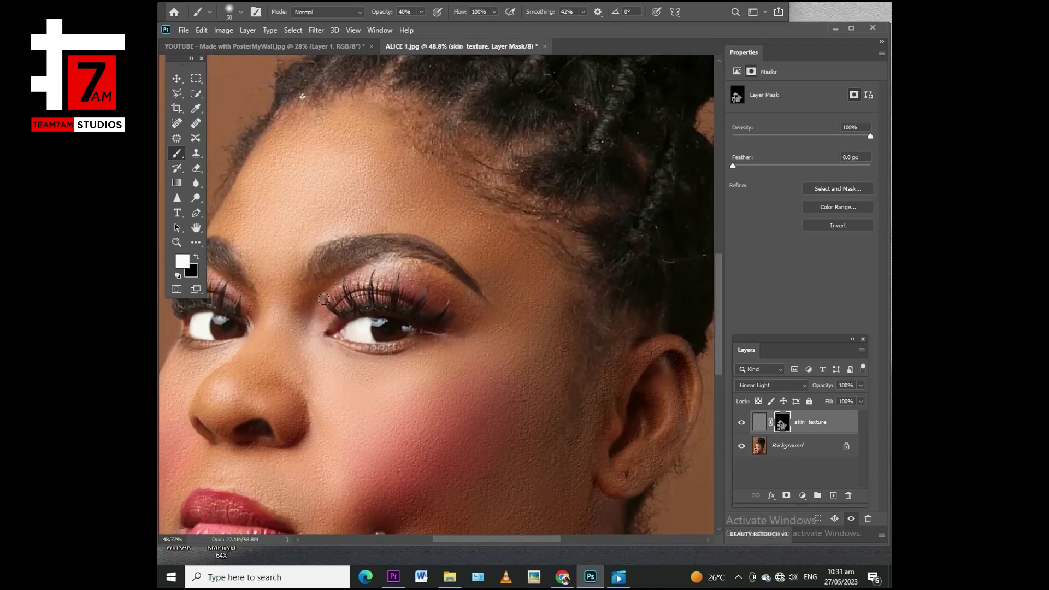
scroll(314, 357, "up", 2)
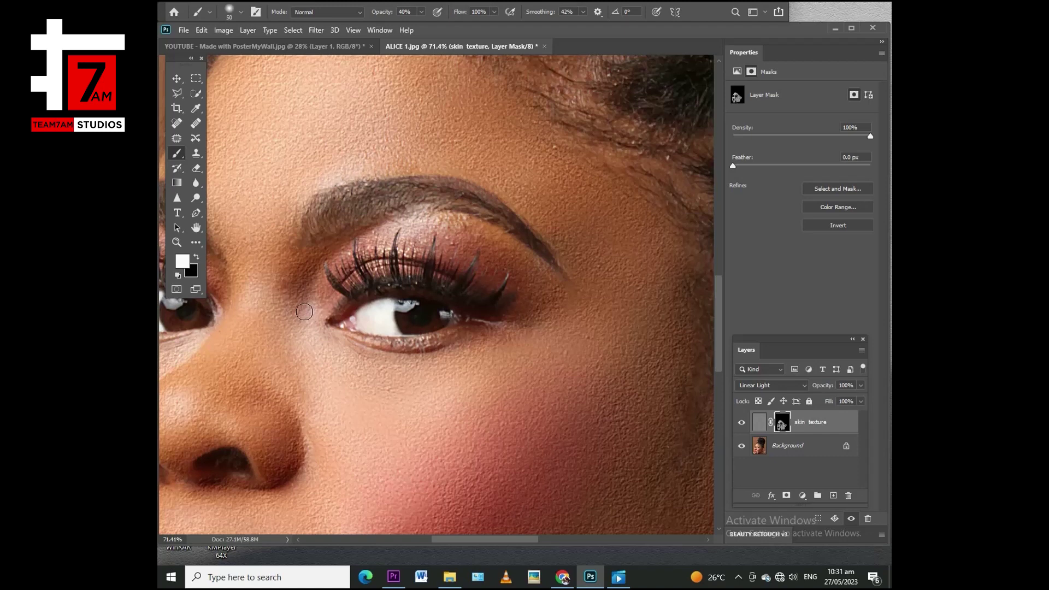
scroll(304, 311, "down", 5)
scroll(396, 287, "up", 4)
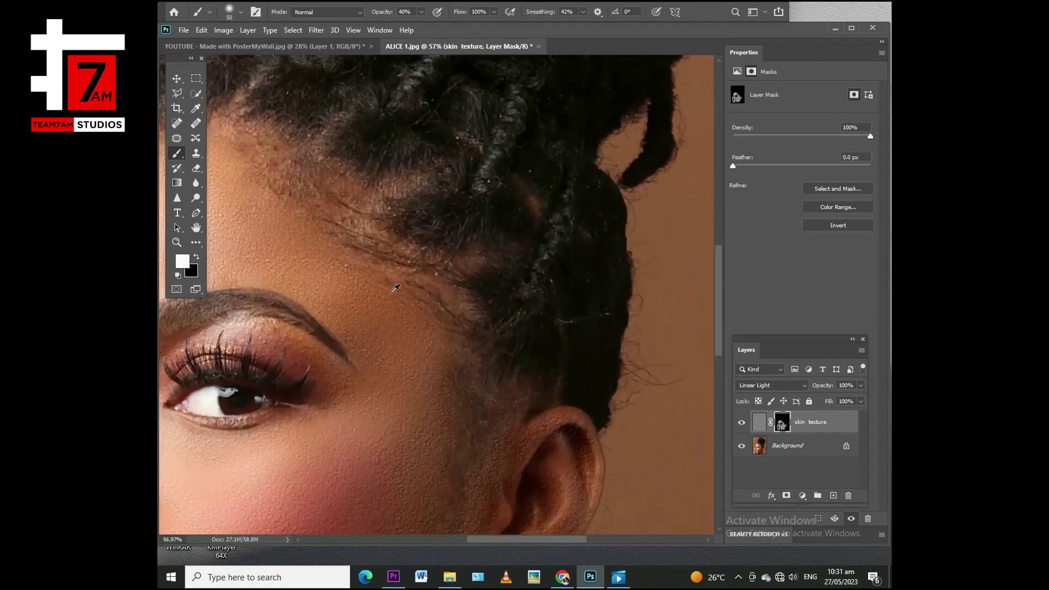
scroll(395, 288, "down", 4)
scroll(277, 325, "up", 5)
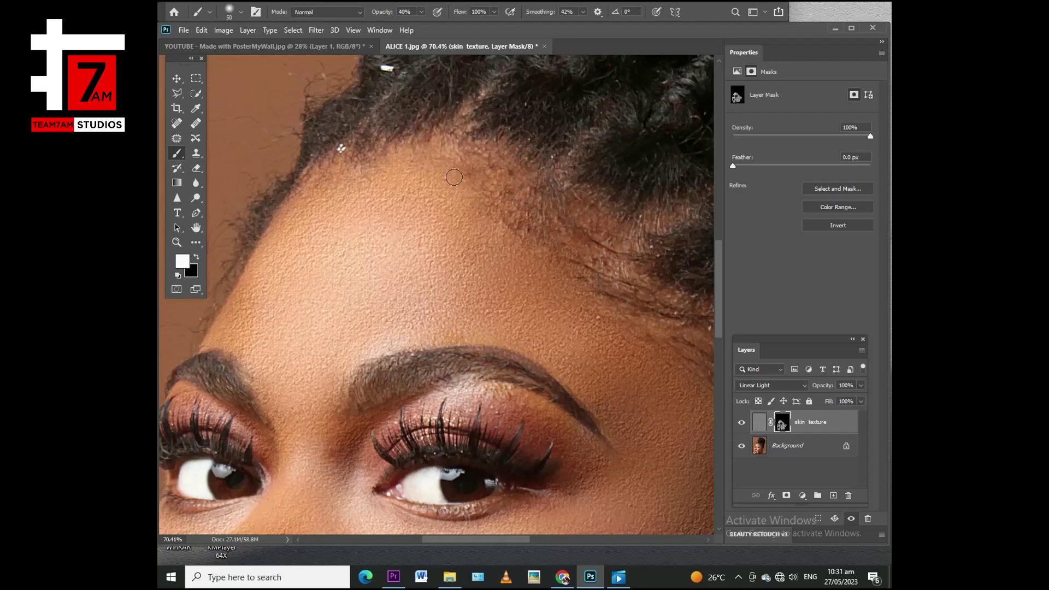
scroll(399, 339, "down", 4)
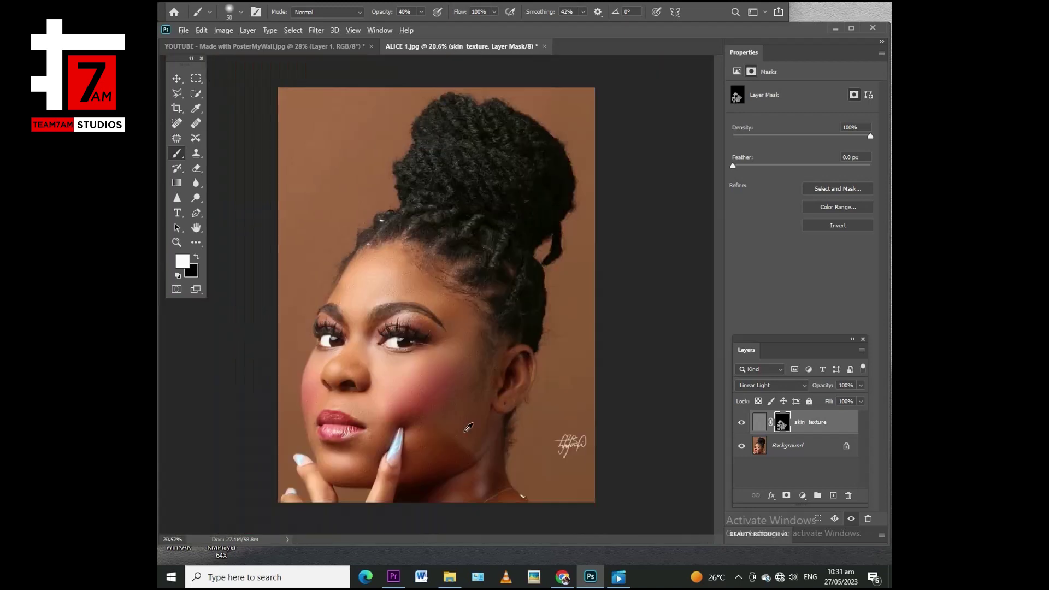
scroll(516, 428, "up", 4)
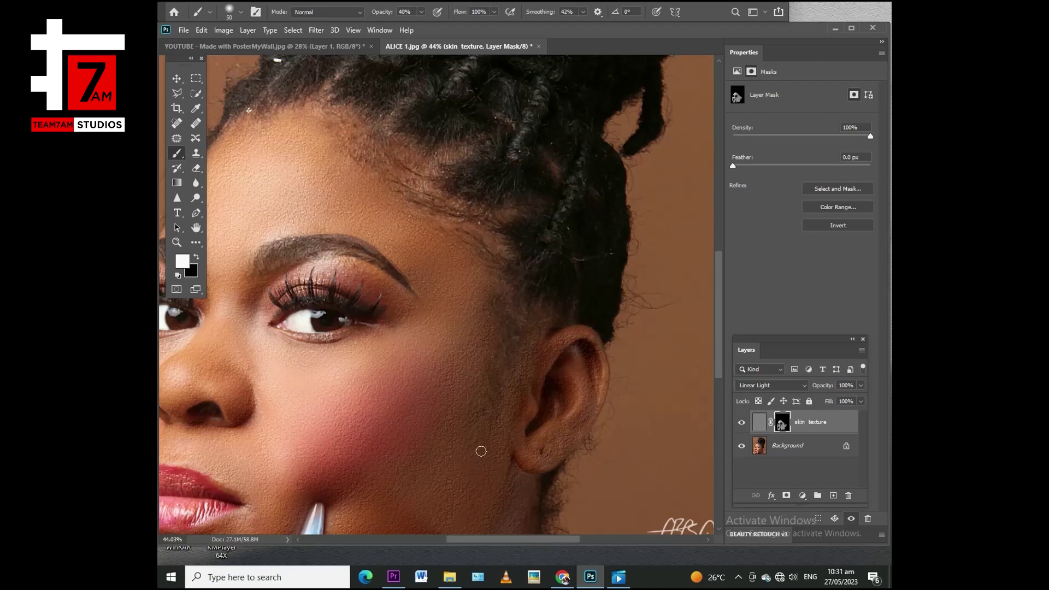
scroll(481, 450, "down", 4)
scroll(452, 505, "up", 5)
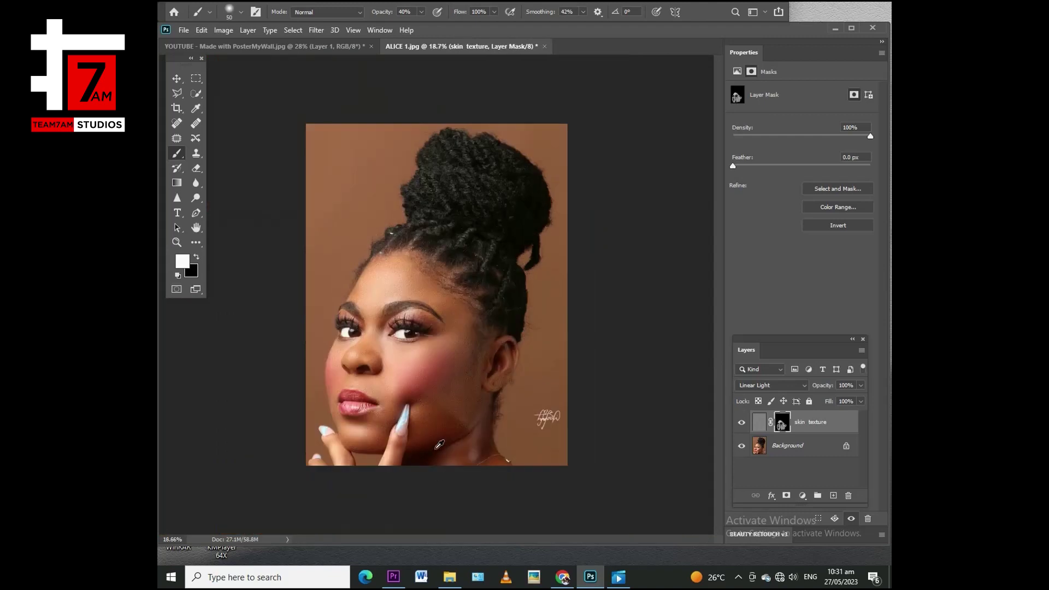
scroll(515, 470, "down", 4)
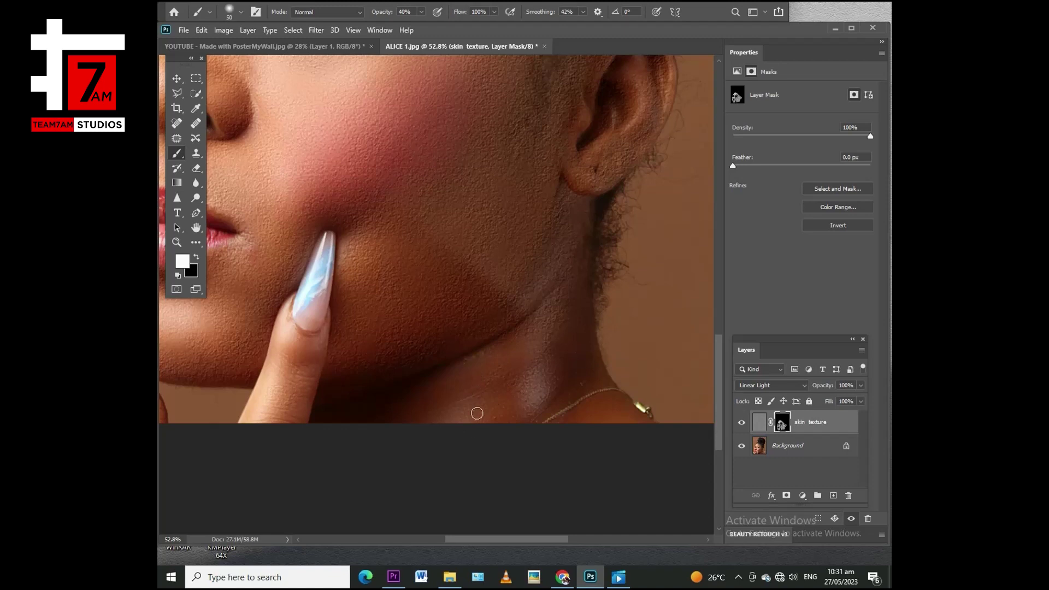
- Enlarge the brush to 90 px and paint the texture onto the neck and along the underside of the jaw
key("bracketright")
key("bracketright")
key("bracketright")
key("bracketright")
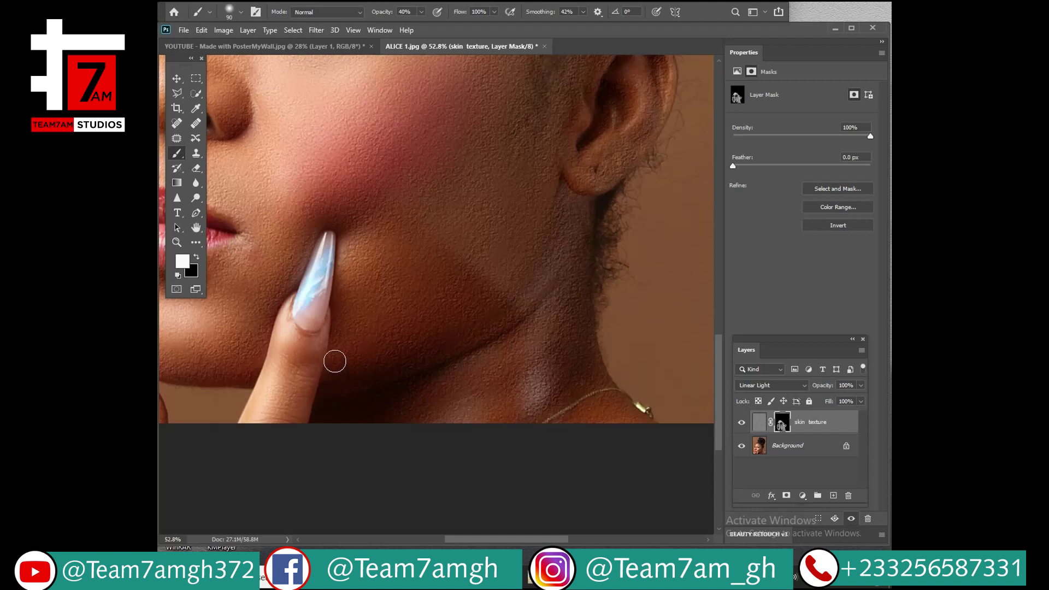
- Examine the texture on the nose, forehead, eye area, cheek and jaw, alternating between the whole portrait and close-ups
scroll(336, 431, "down", 5)
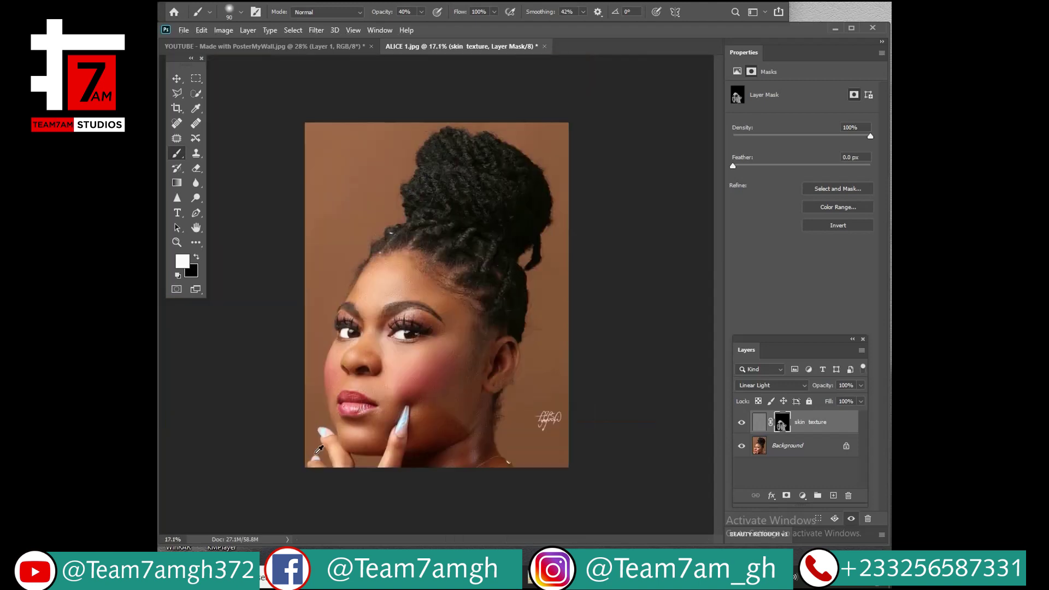
scroll(330, 413, "up", 5)
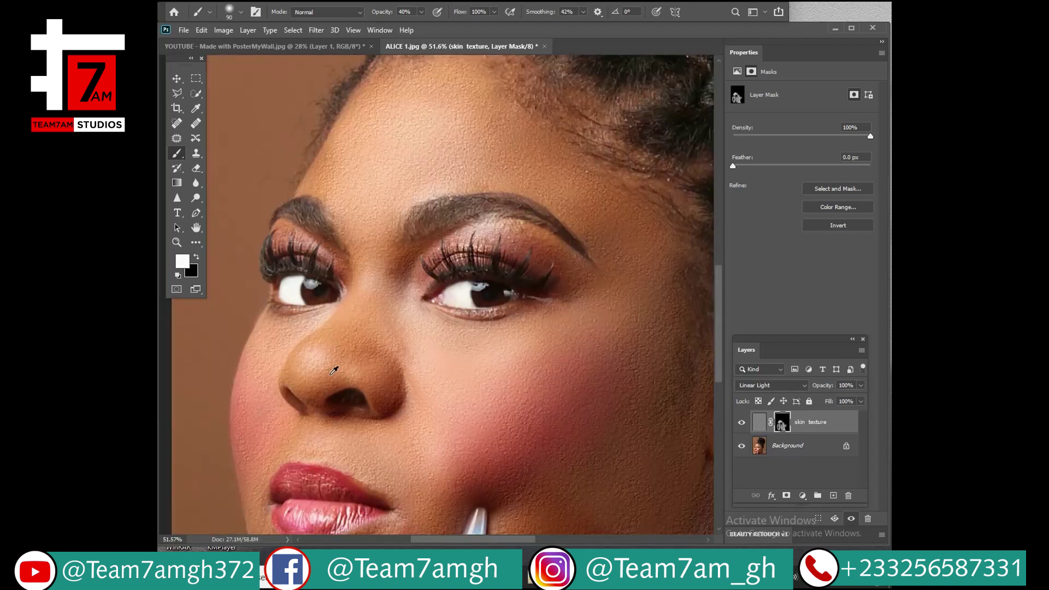
scroll(355, 368, "up", 2)
scroll(393, 365, "down", 5)
scroll(383, 307, "up", 5)
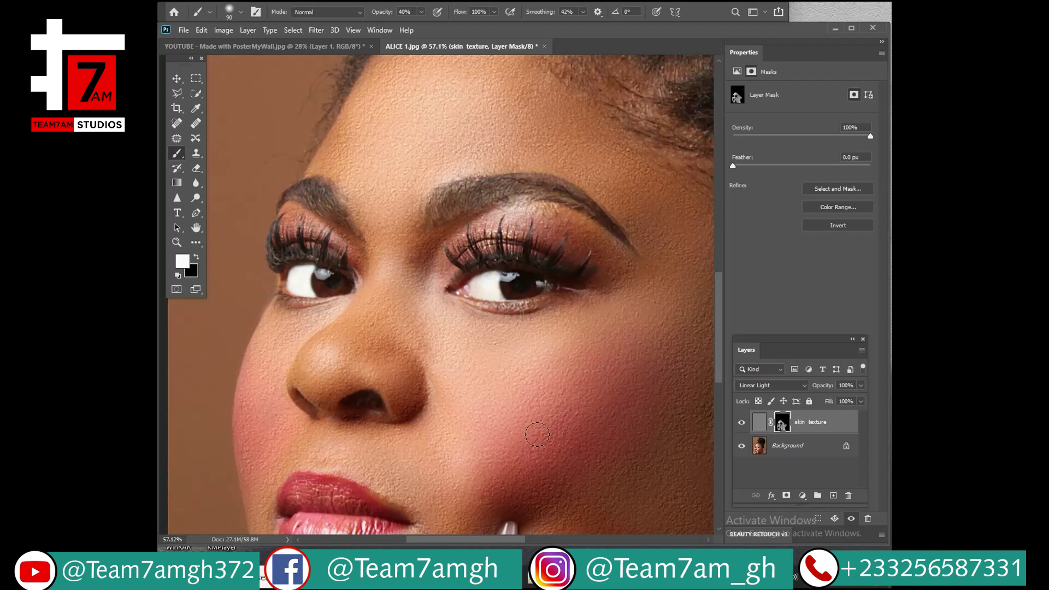
scroll(469, 390, "down", 4)
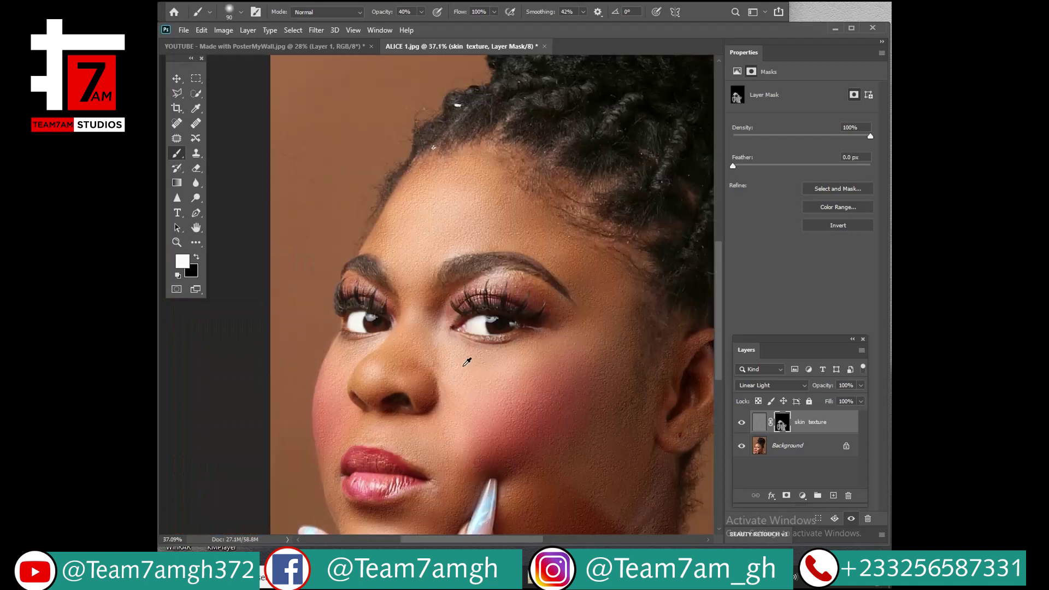
scroll(480, 327, "up", 4)
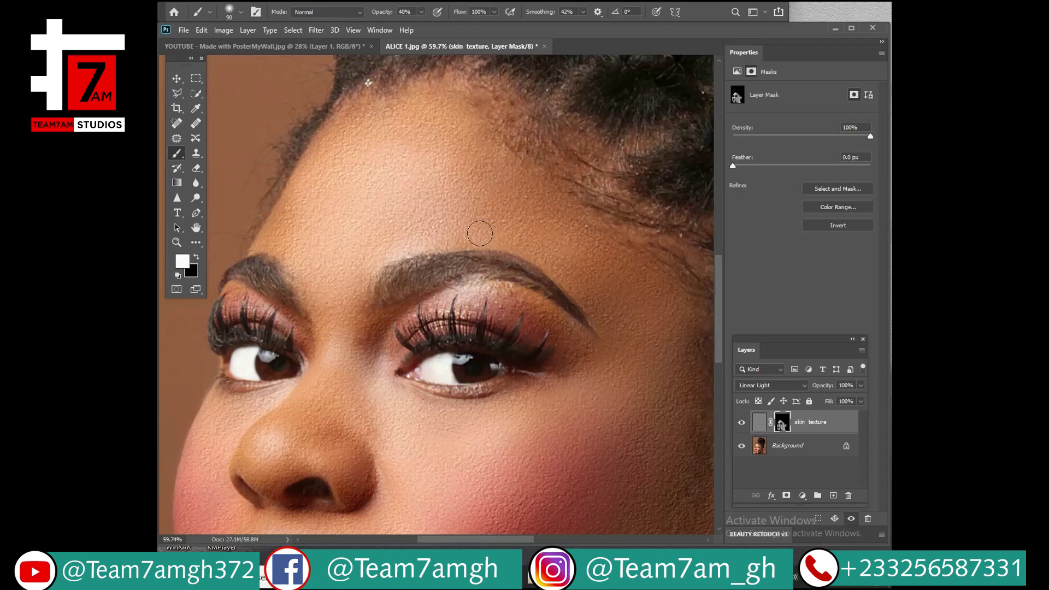
scroll(413, 480, "down", 5)
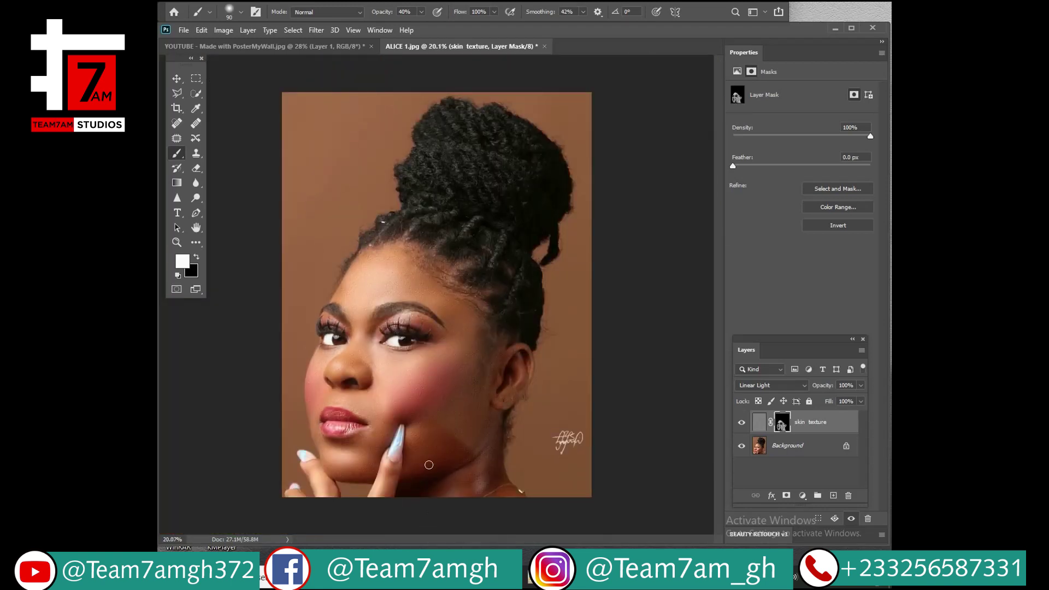
scroll(429, 465, "up", 4)
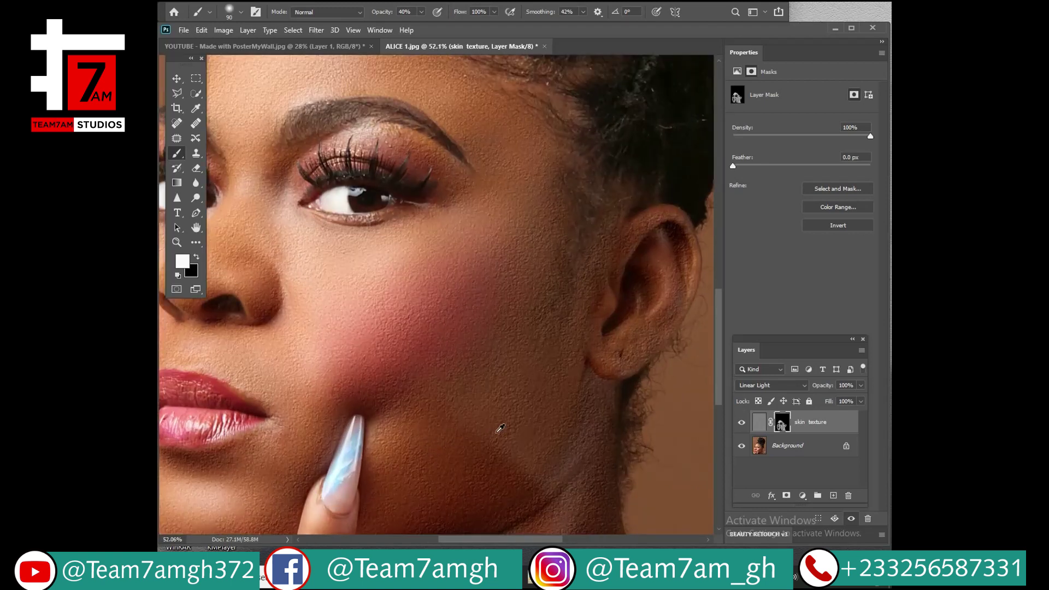
- Enlarge the brush to 250 px and build up the texture over the cheek, jaw and neck
key("bracketright")
key("bracketright")
key("bracketright")
key("bracketright")
scroll(312, 386, "down", 3)
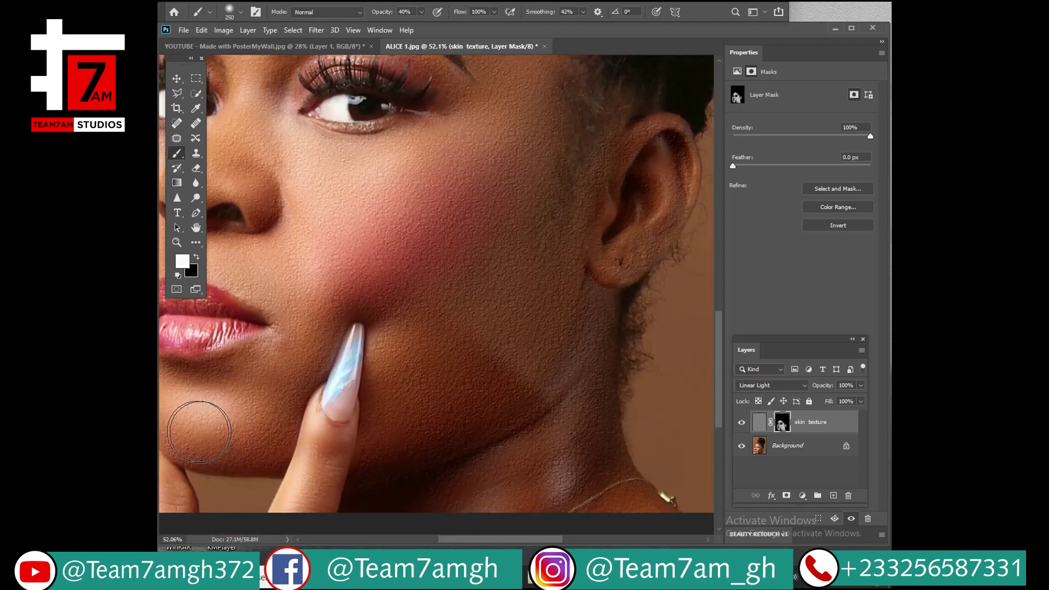
- Review the face from forehead to chin and toggle the skin texture layer's visibility to compare before and after
scroll(253, 468, "up", 6)
scroll(279, 446, "up", 3)
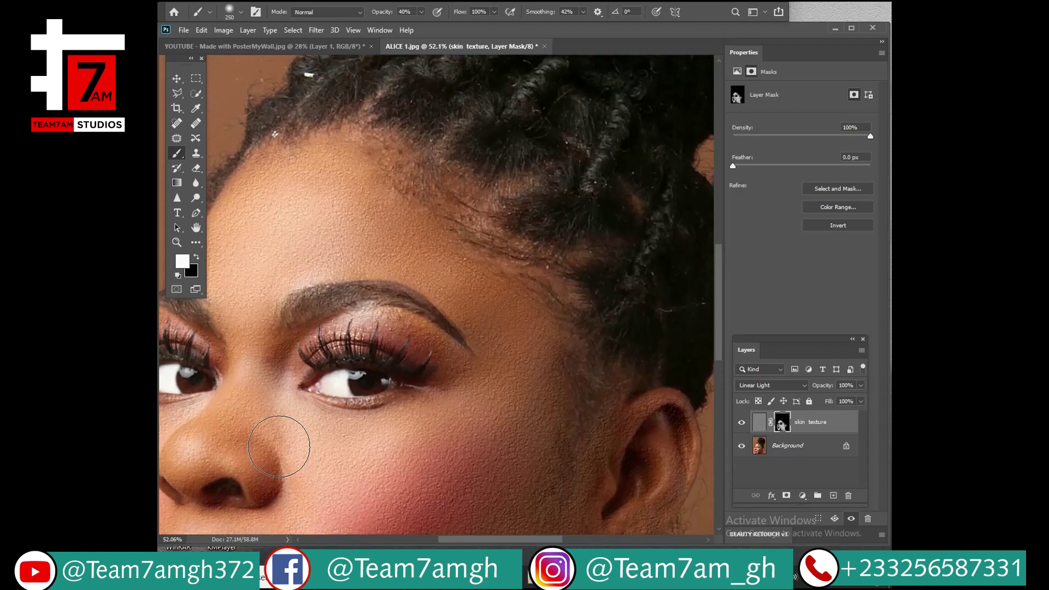
scroll(279, 447, "down", 5)
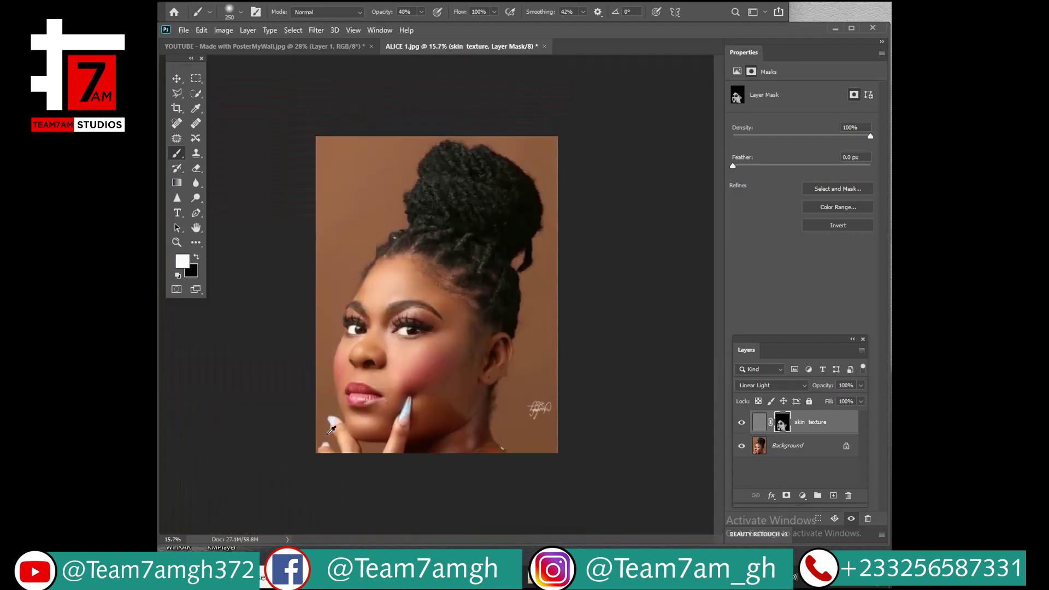
scroll(379, 386, "up", 4)
scroll(377, 386, "down", 3)
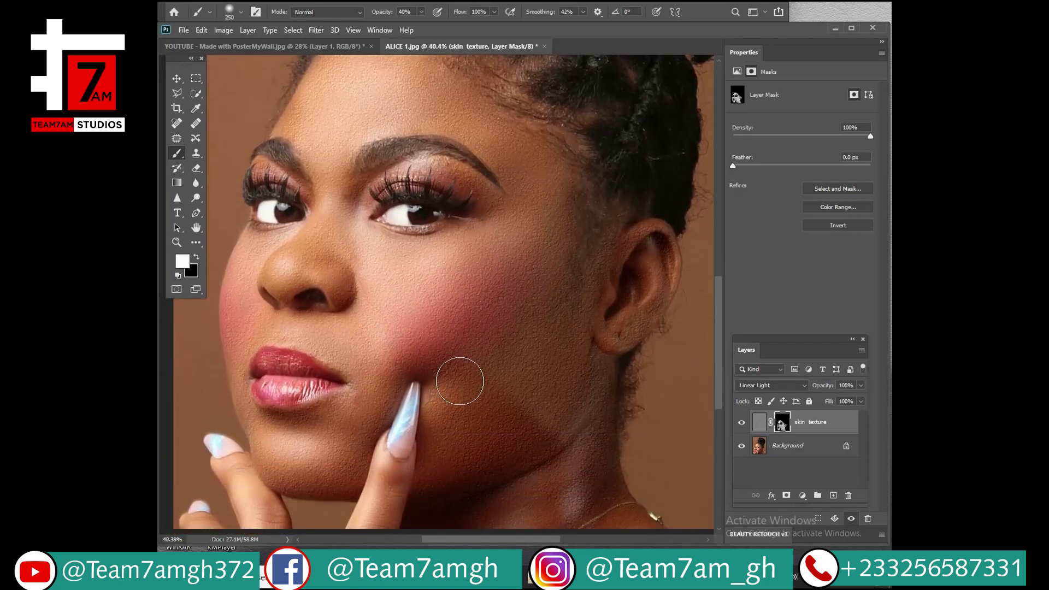
left_click(742, 424)
left_click(741, 424)
left_click(741, 425)
left_click(741, 424)
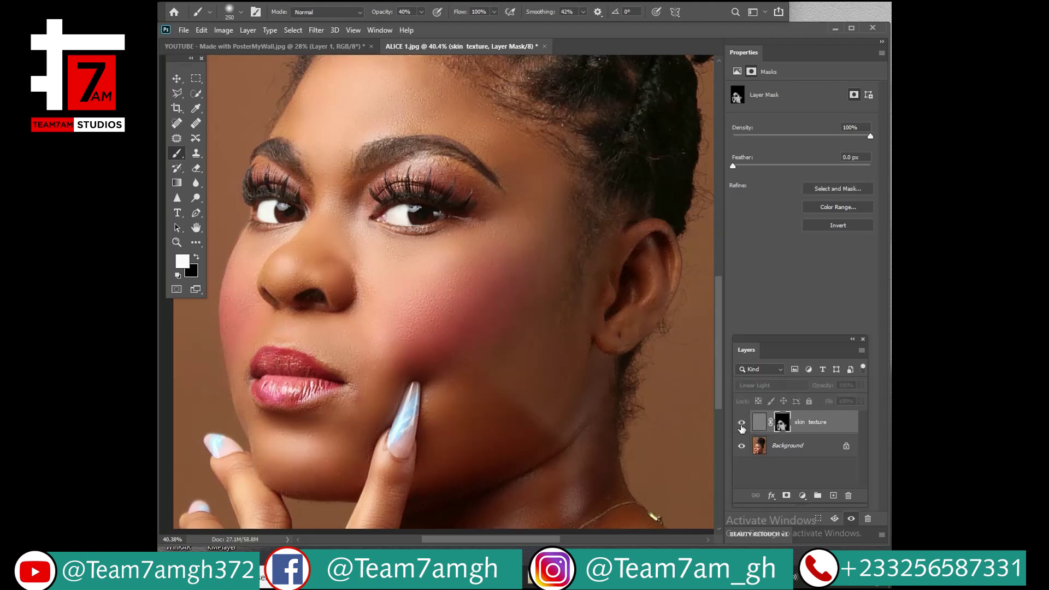
- Judge the strength of the full-opacity texture on the nose, eye area and cheek at several magnifications
scroll(503, 366, "down", 2)
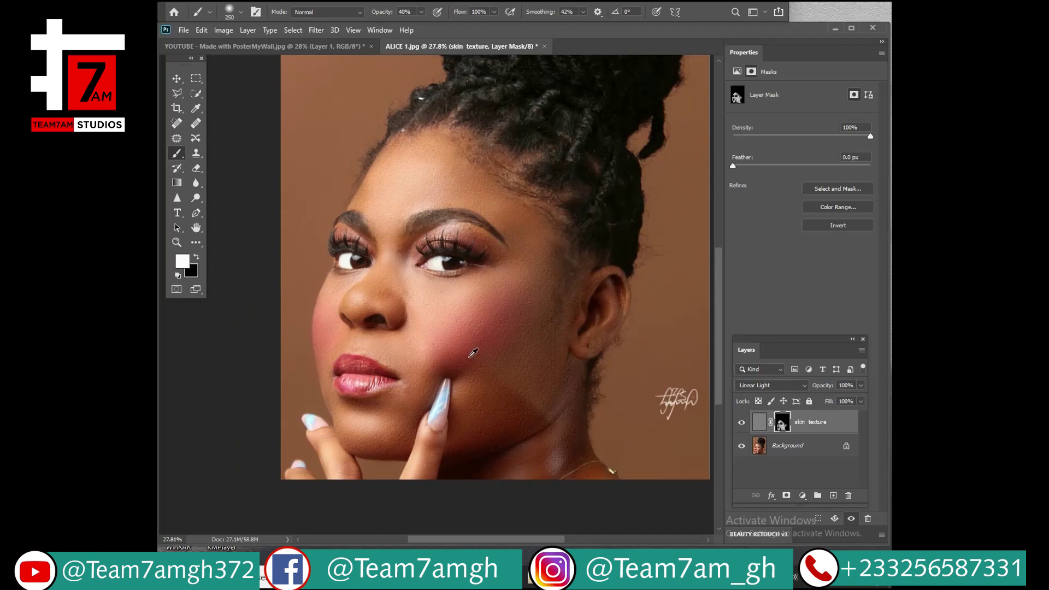
scroll(402, 254, "up", 3)
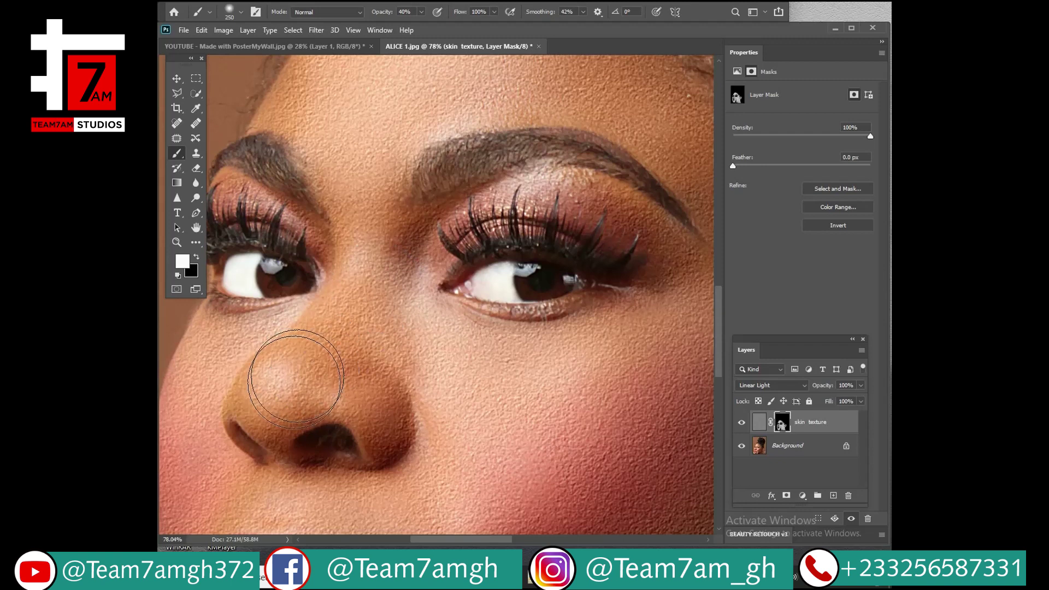
scroll(492, 399, "down", 4)
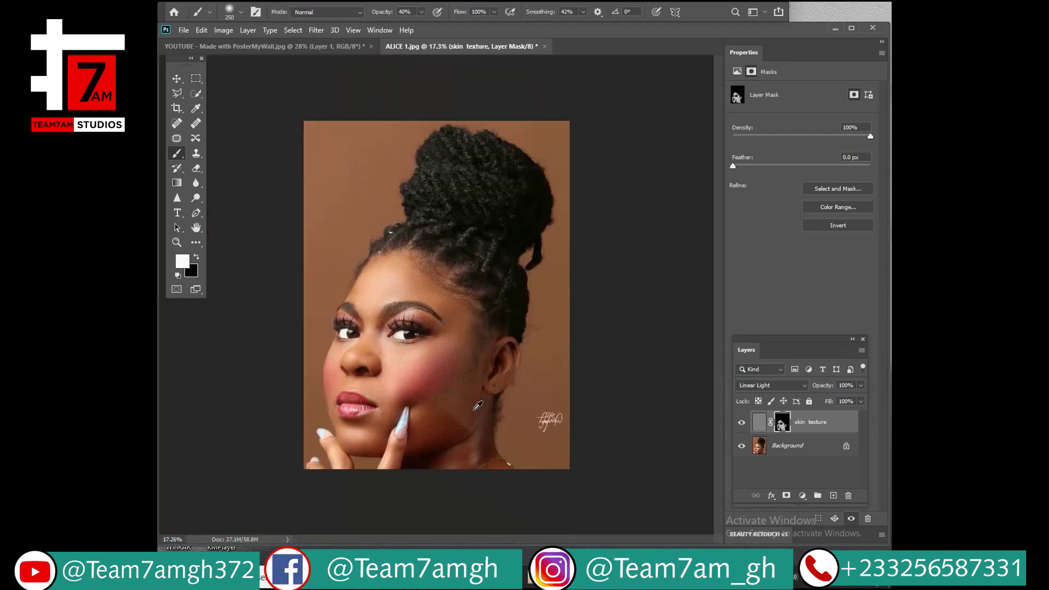
scroll(482, 363, "up", 2)
scroll(459, 370, "up", 1)
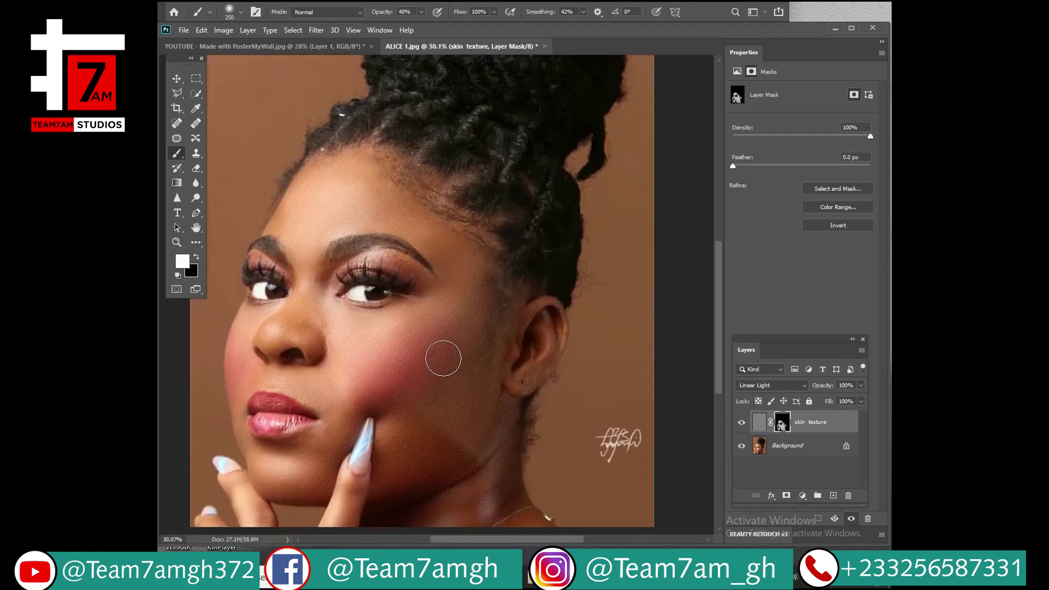
scroll(440, 358, "up", 1)
scroll(438, 363, "down", 2)
scroll(435, 375, "up", 2)
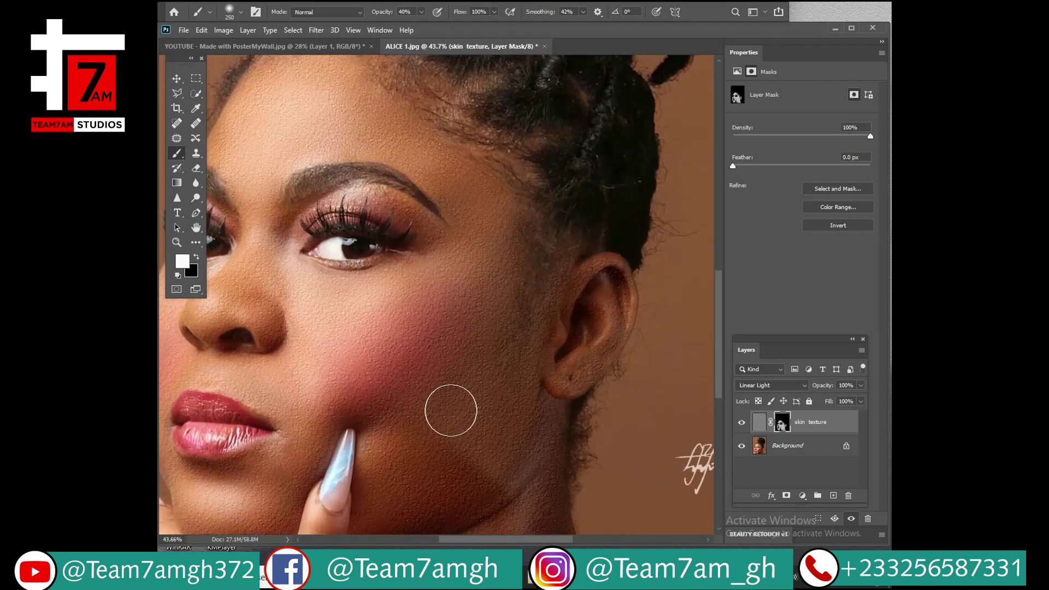
- Lower the skin texture layer's opacity to 70%
scroll(449, 411, "down", 3)
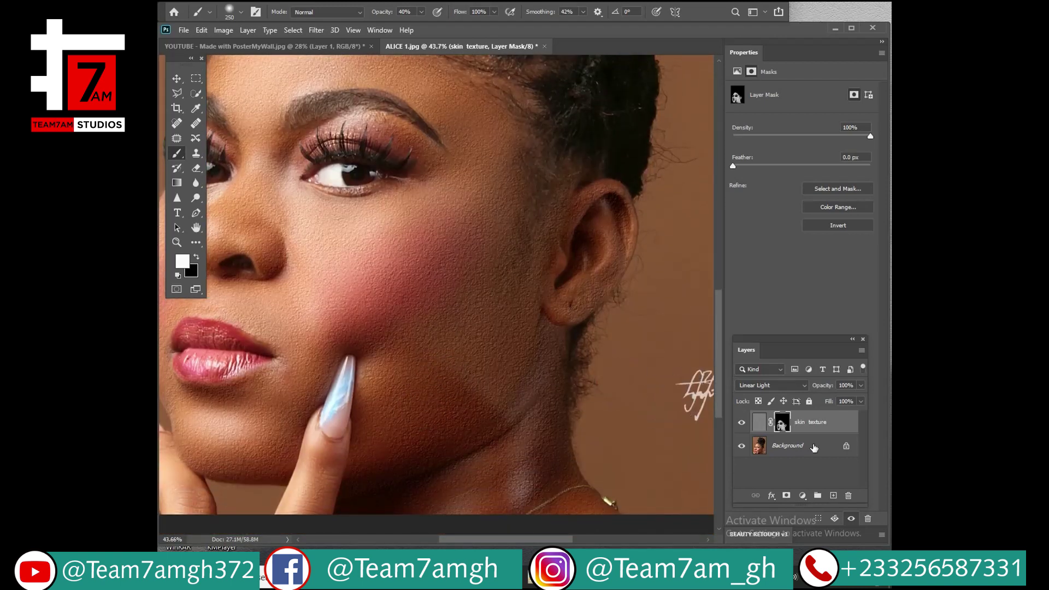
left_click(859, 384)
left_click_drag(843, 403, 843, 403)
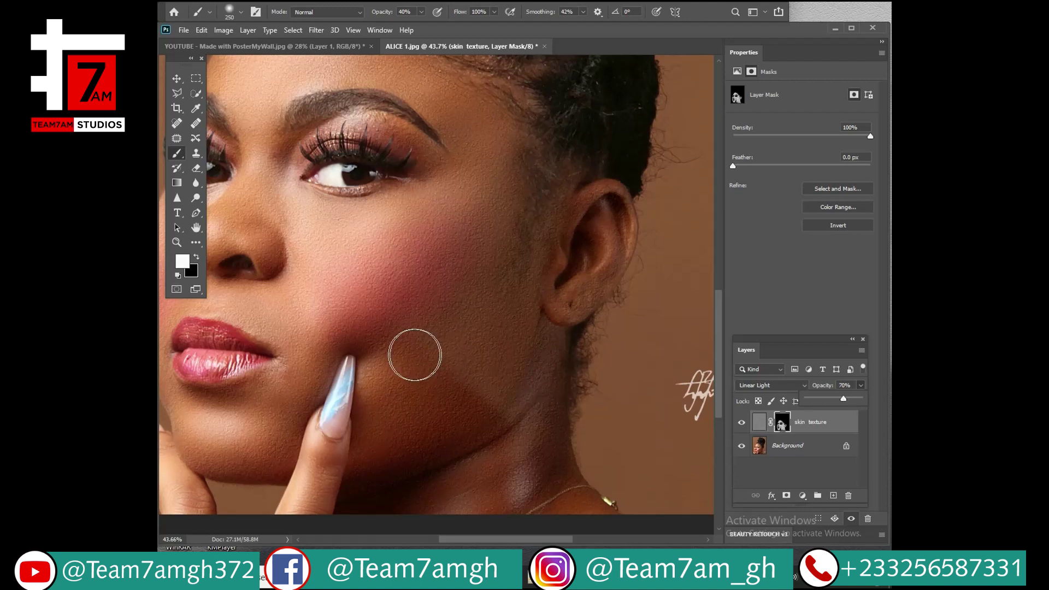
- Check the reduced texture on the forehead, eye area and cheek, comparing the cheek with the skin texture layer hidden and shown
scroll(420, 357, "down", 3)
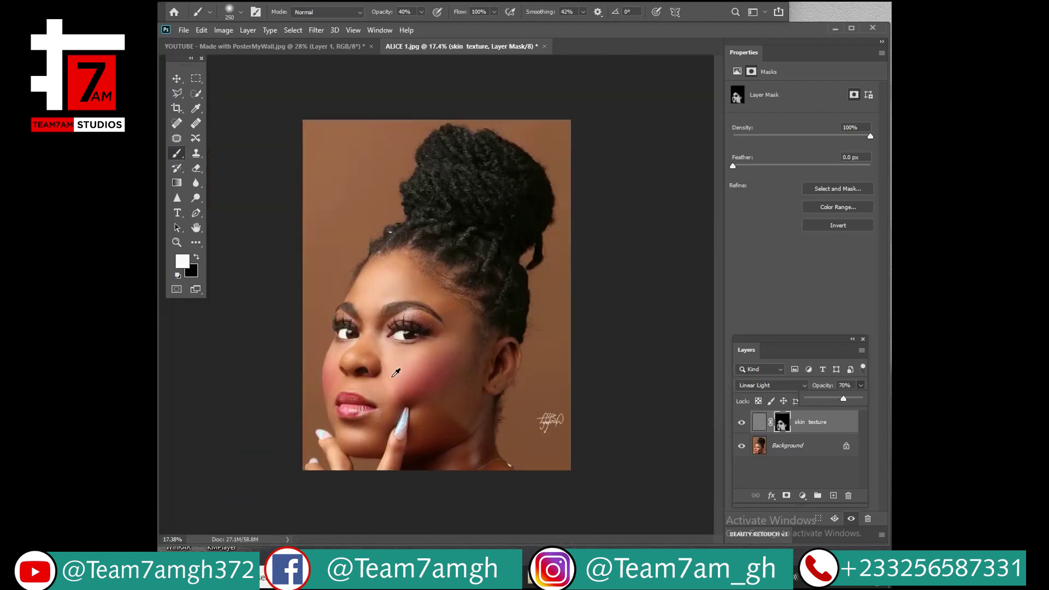
scroll(398, 382, "up", 5)
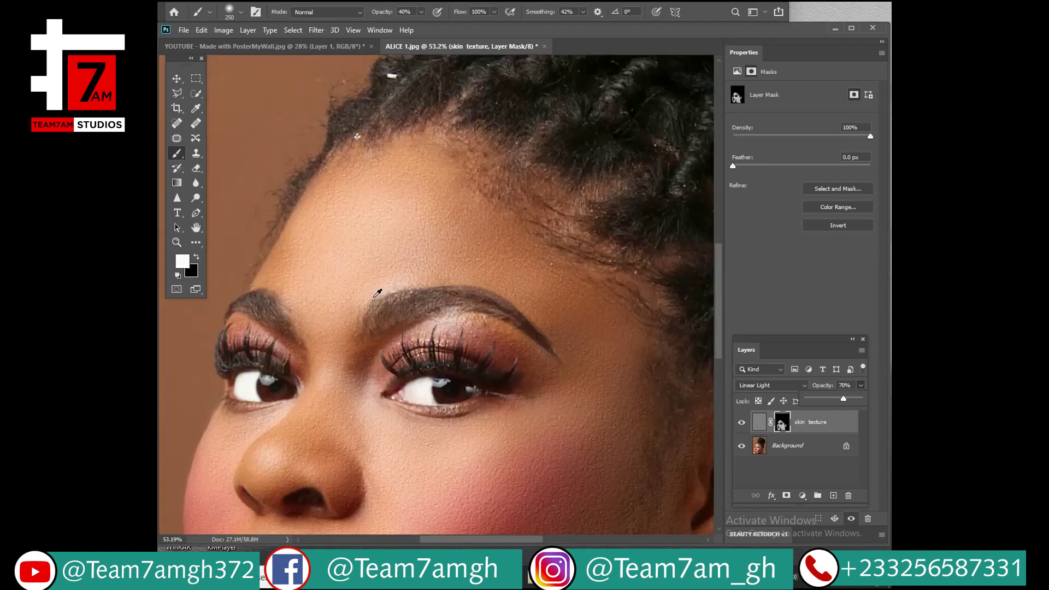
scroll(377, 295, "down", 3)
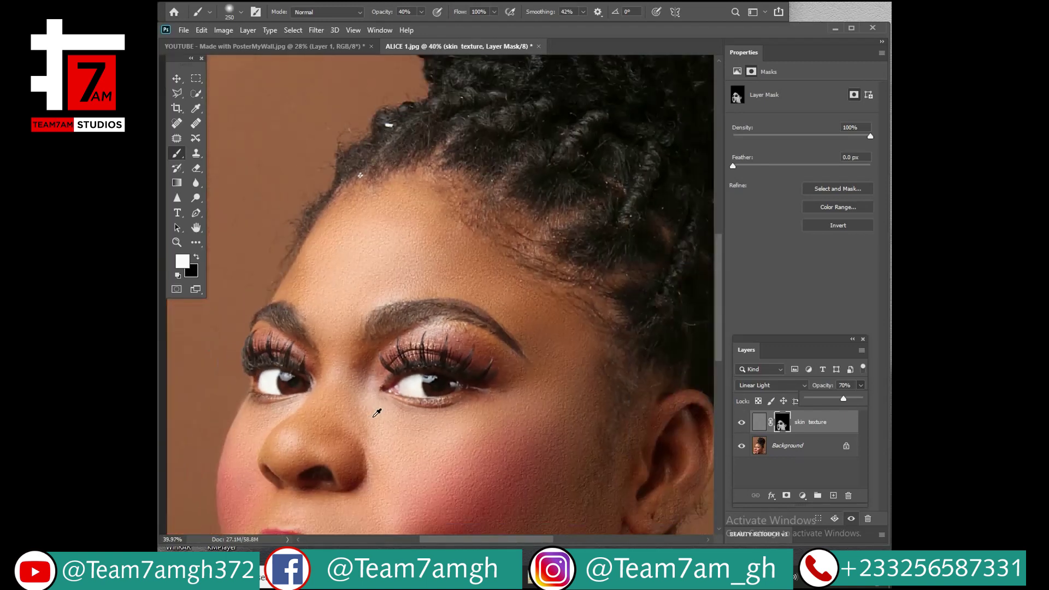
scroll(382, 415, "up", 3)
scroll(415, 442, "up", 2)
scroll(443, 440, "down", 4)
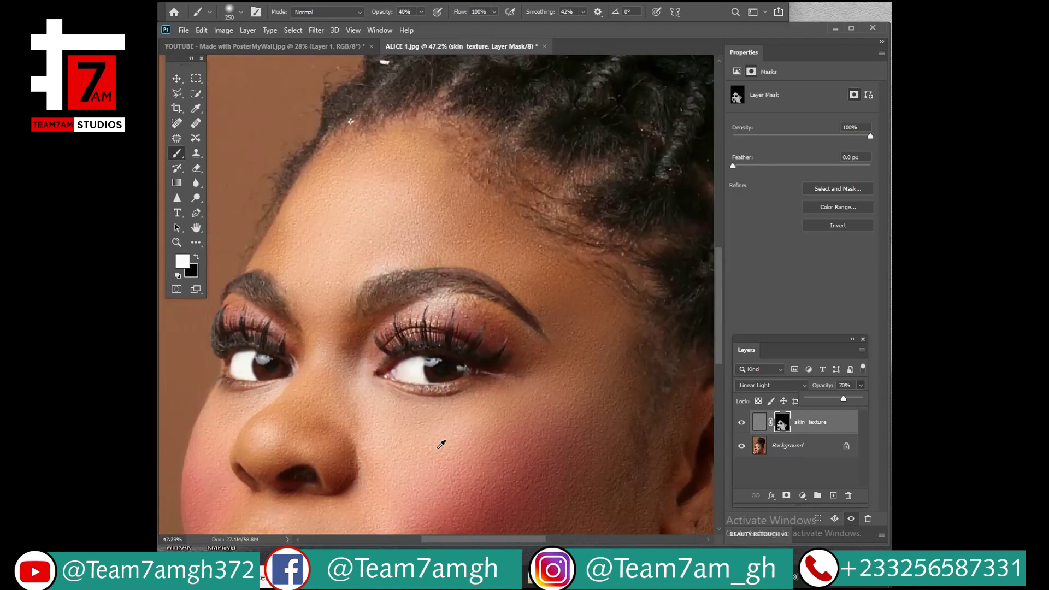
scroll(477, 449, "up", 4)
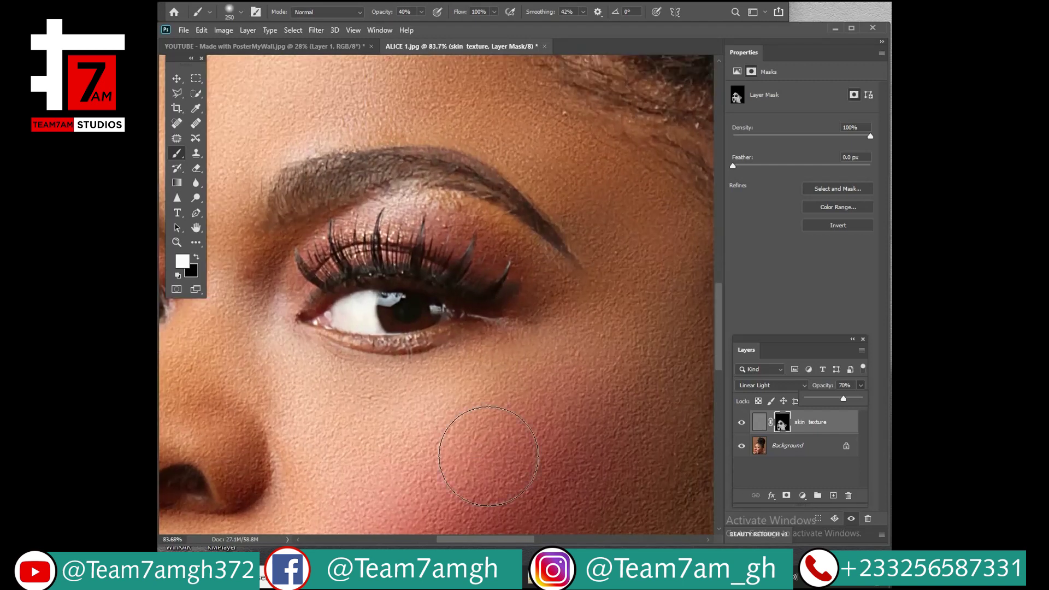
scroll(483, 437, "down", 4)
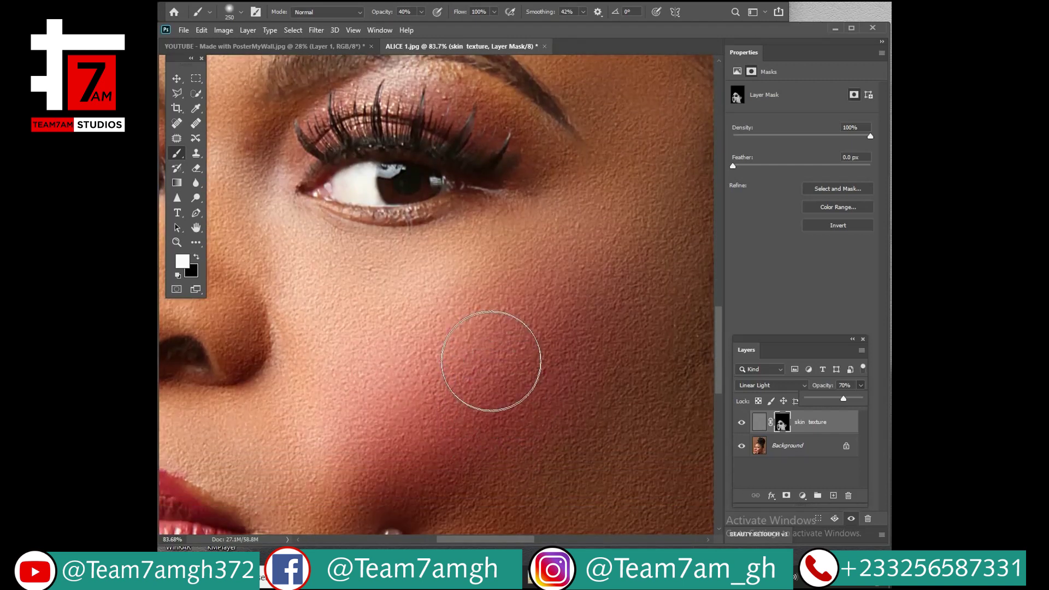
left_click(742, 423)
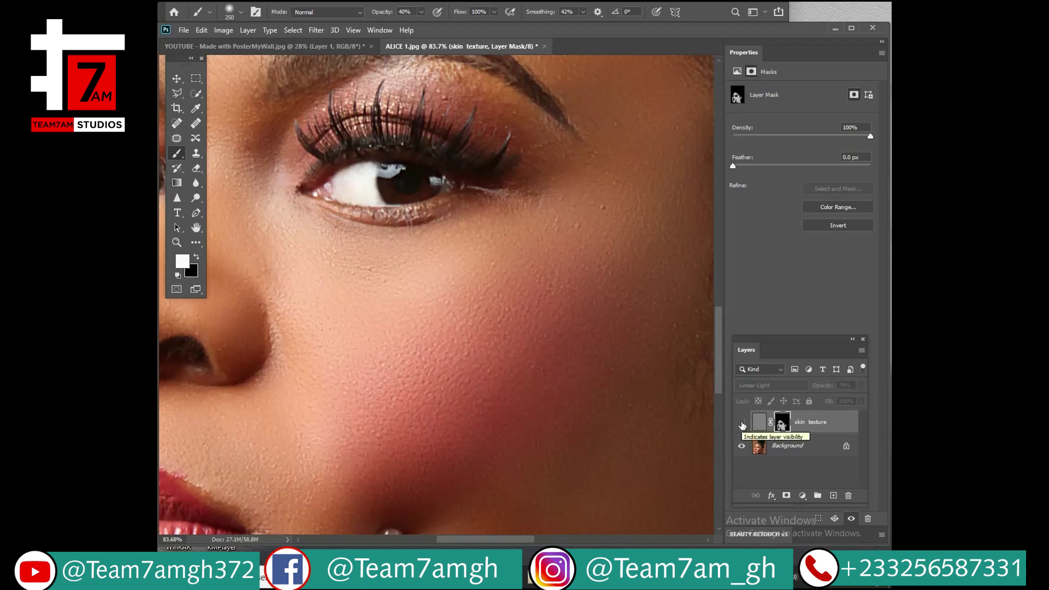
left_click(741, 424)
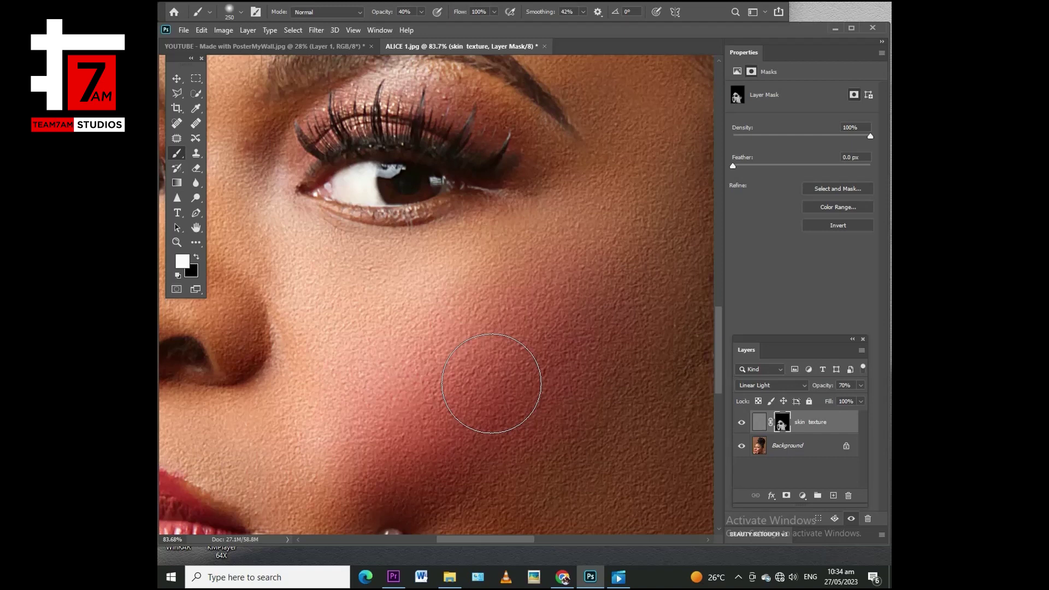
- Review the finished skin texture on both cheeks, the nose and the jaw, and across the whole portrait
scroll(491, 382, "down", 2)
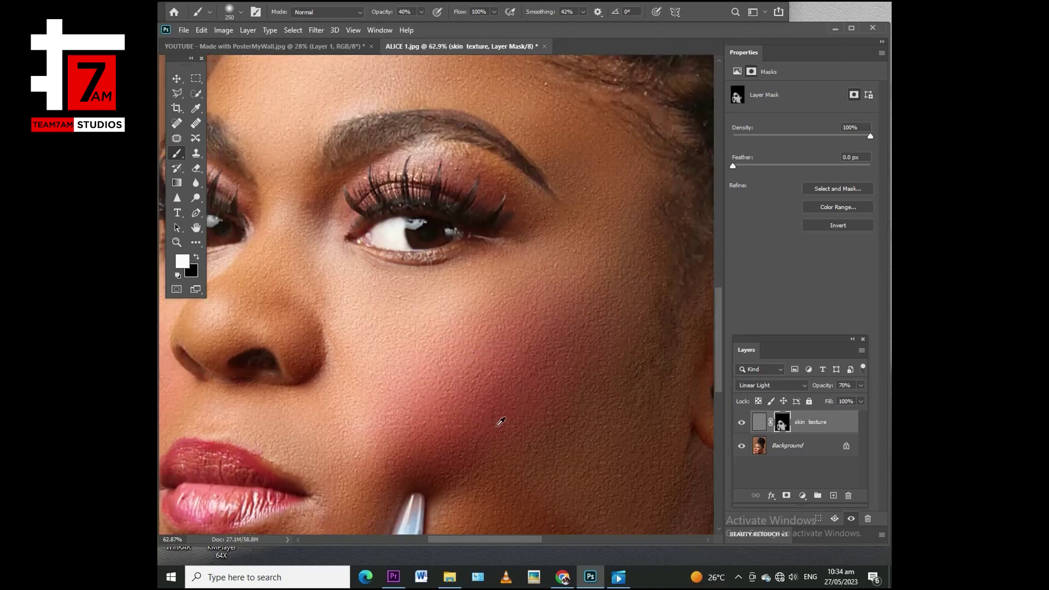
scroll(497, 424, "up", 3)
scroll(499, 421, "down", 5)
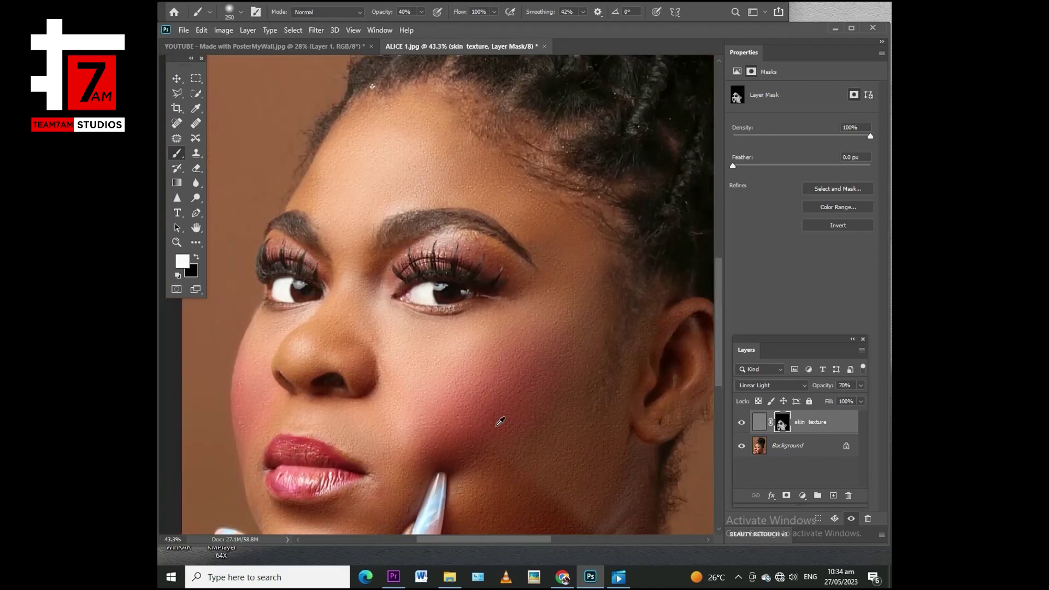
scroll(457, 424, "up", 3)
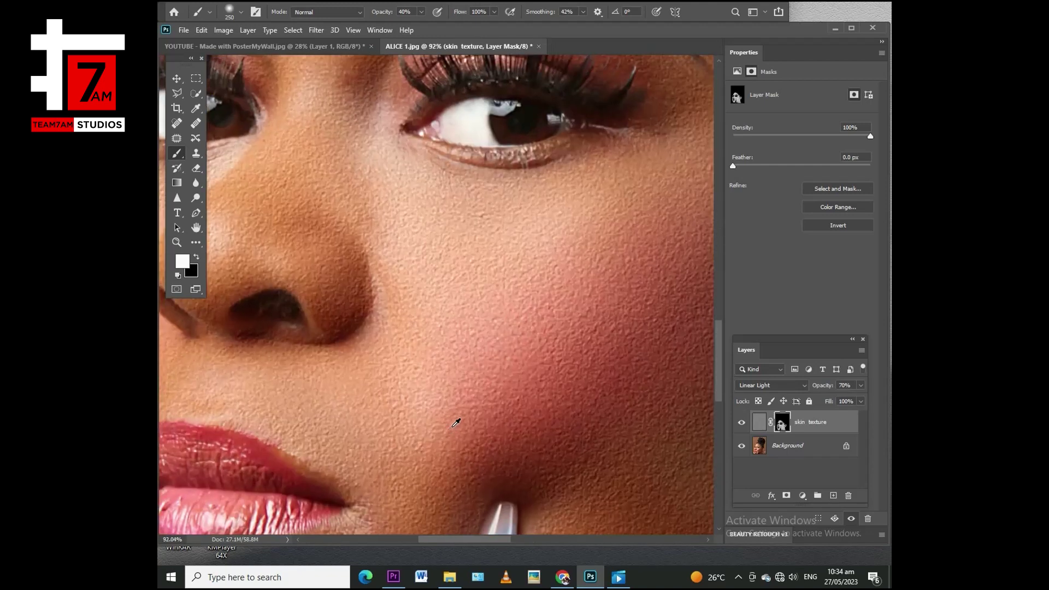
scroll(458, 419, "down", 3)
scroll(508, 464, "up", 4)
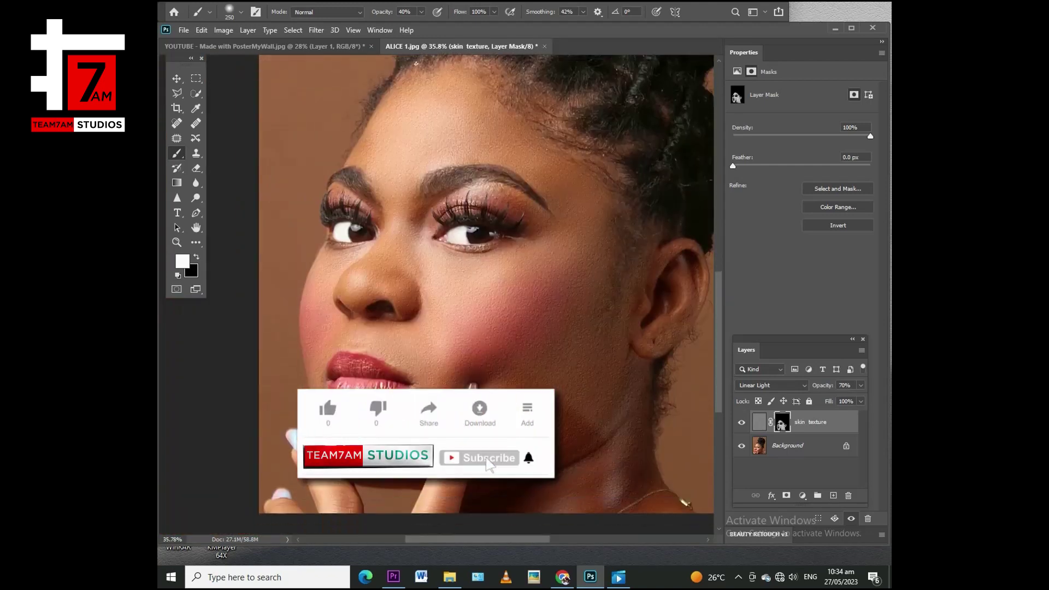
scroll(503, 417, "up", 2)
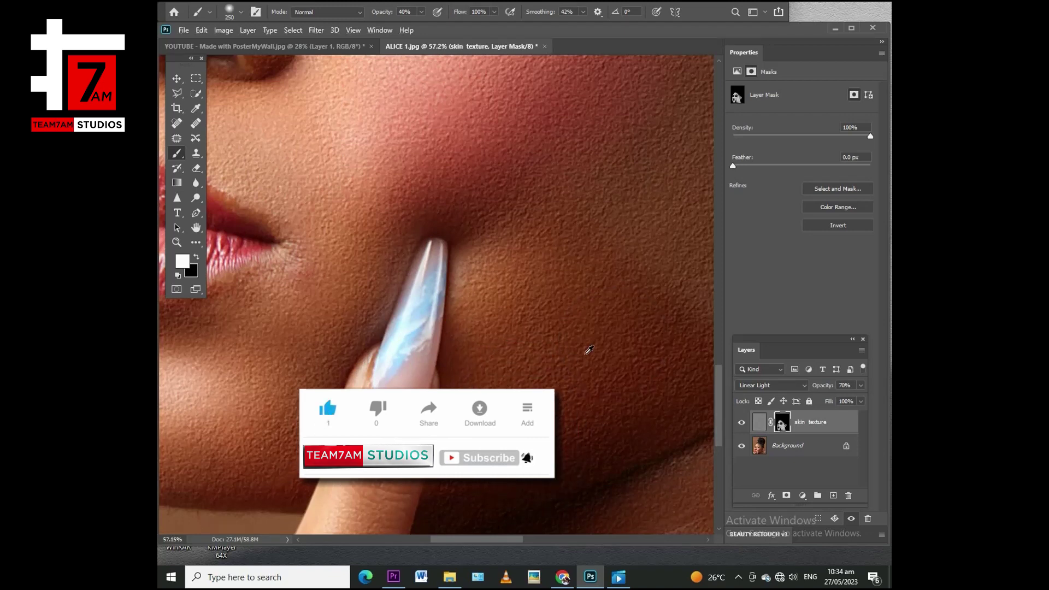
scroll(553, 372, "down", 4)
scroll(494, 390, "down", 2)
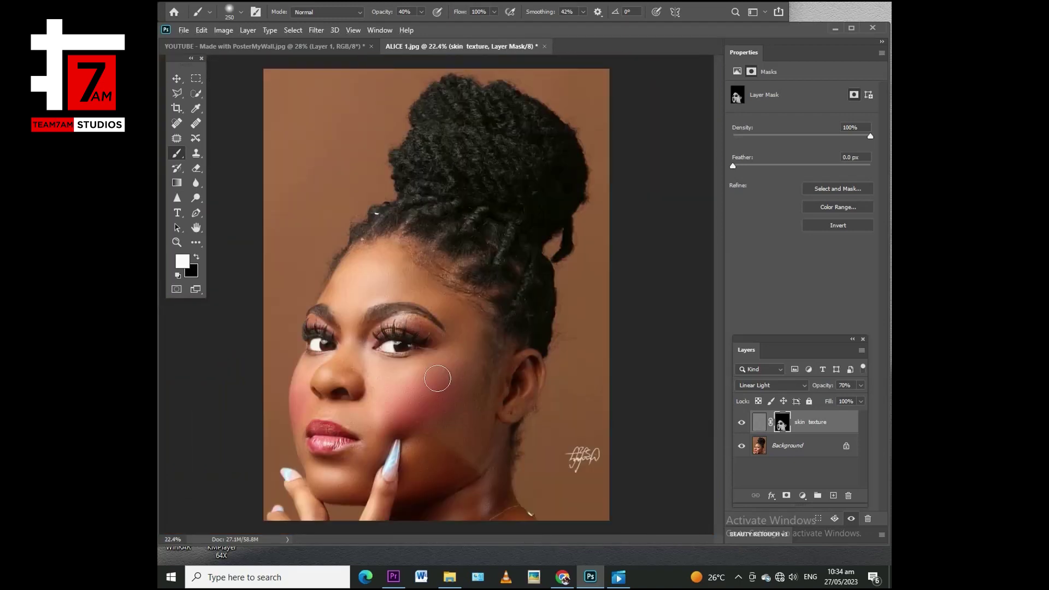
scroll(300, 397, "up", 2)
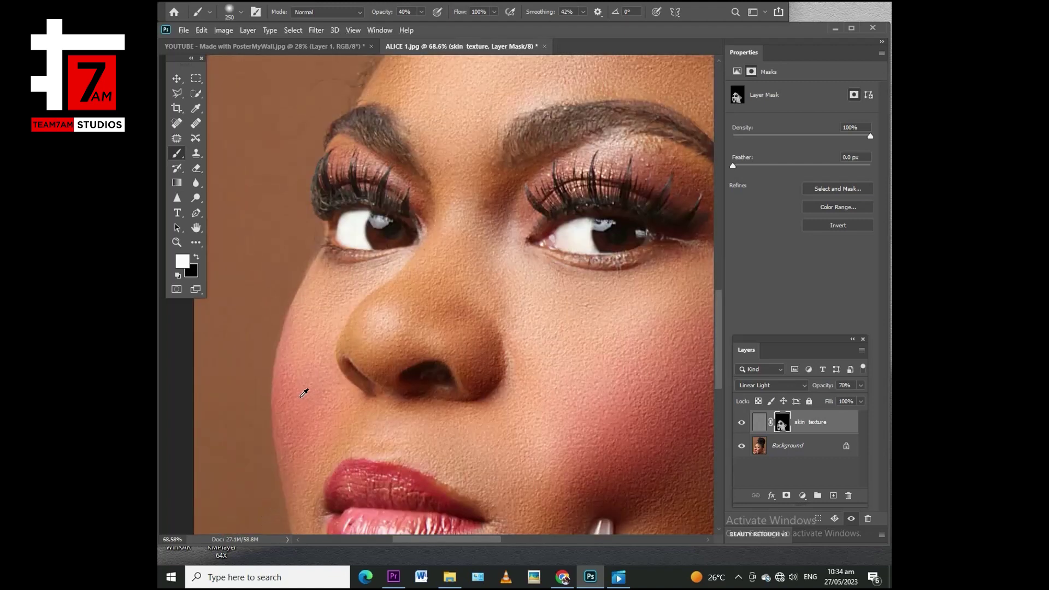
scroll(304, 394, "down", 2)
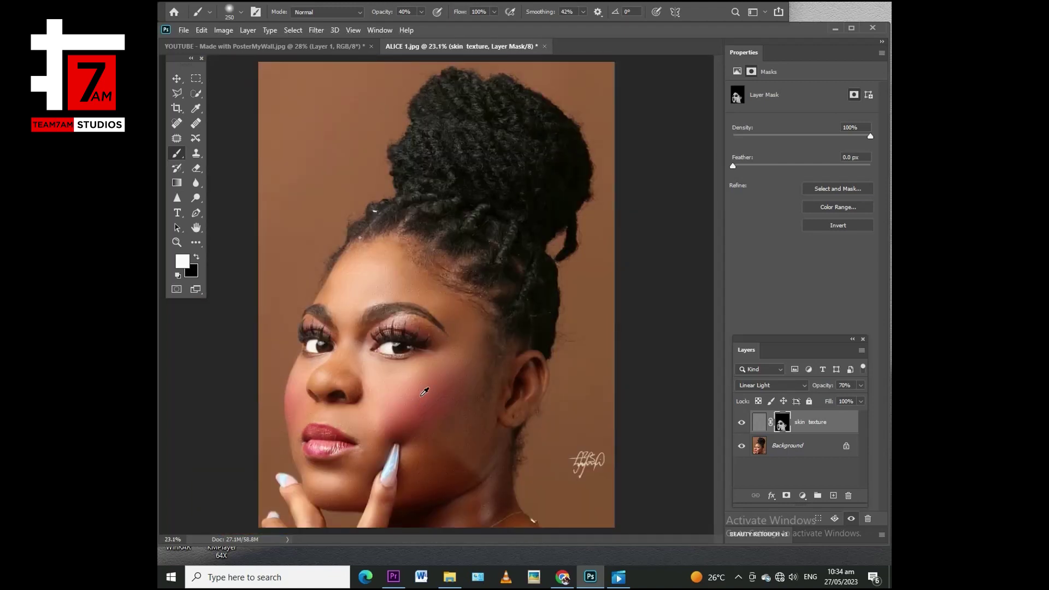
scroll(439, 391, "up", 3)
scroll(443, 385, "down", 2)
scroll(443, 384, "down", 1)
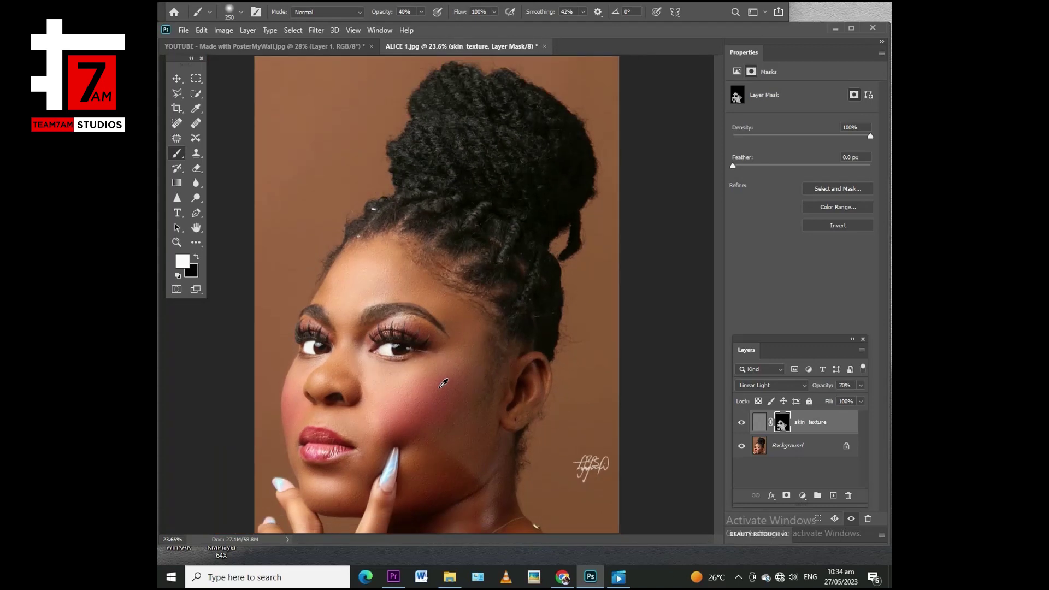